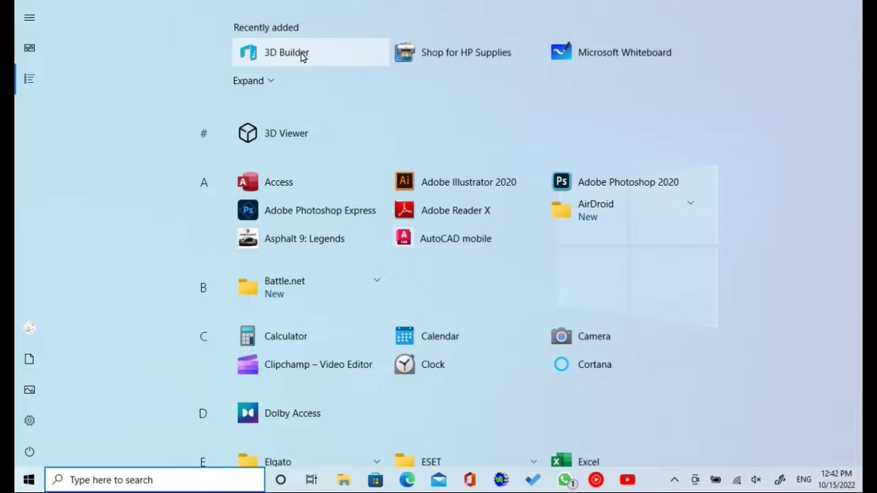
Open 3D Builder and start a new scene.
click(301, 52)
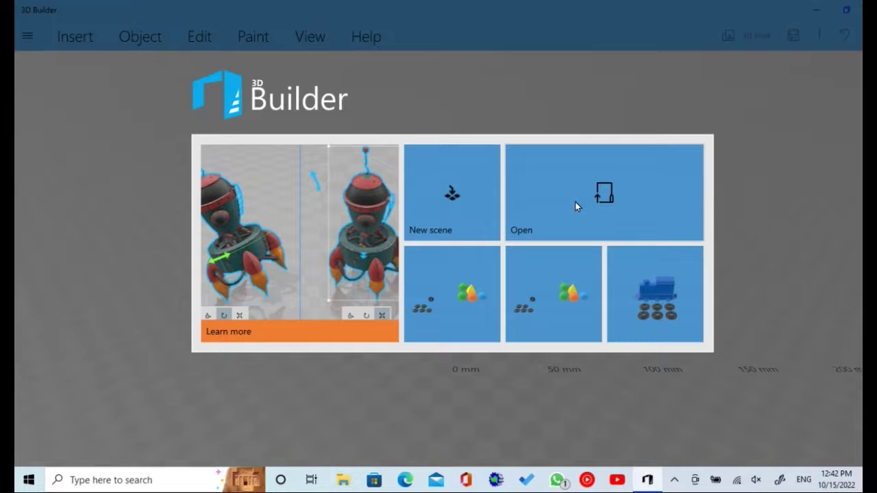
click(443, 204)
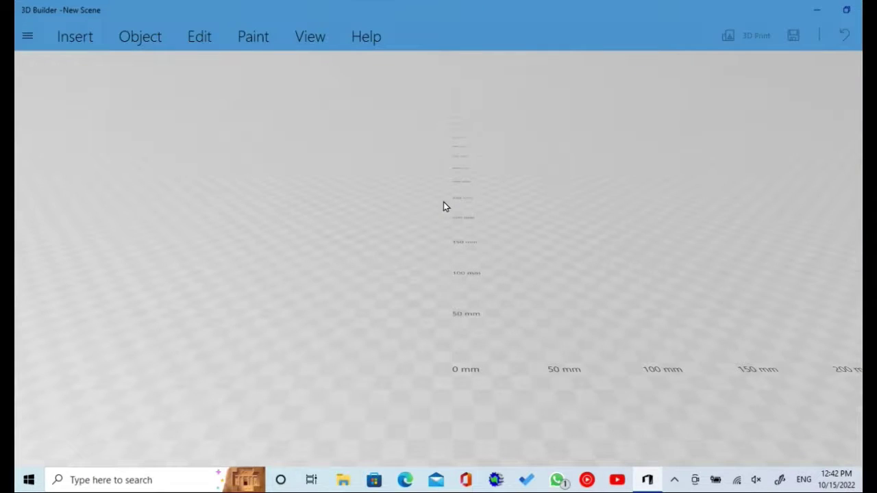
mouse_move(542, 313)
mouse_down()
mouse_move(473, 335)
mouse_move(549, 321)
mouse_up()
scroll(549, 321, down, 2)
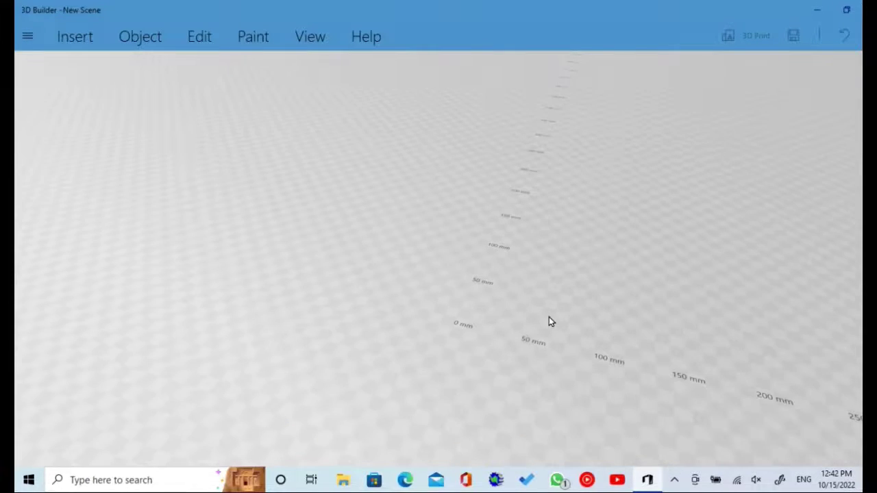
scroll(548, 321, down, 1)
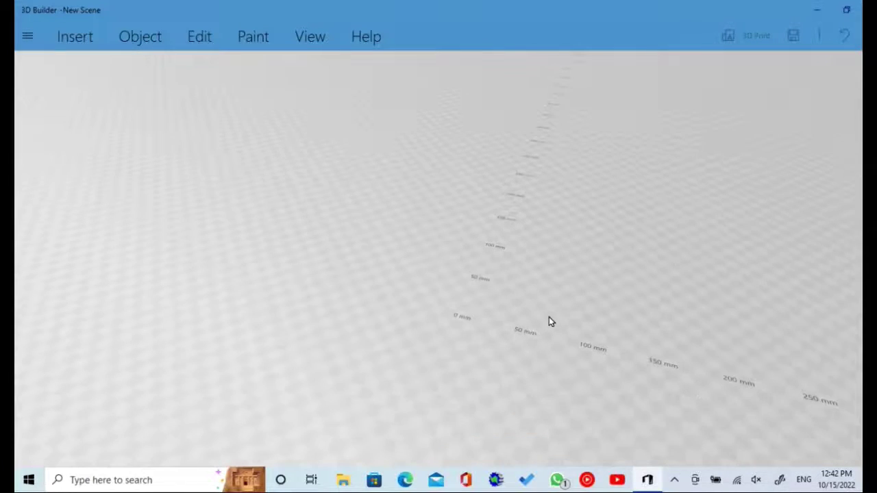
Insert a sphere and move it to about X 37, Y 20, Z 20 mm.
click(149, 44)
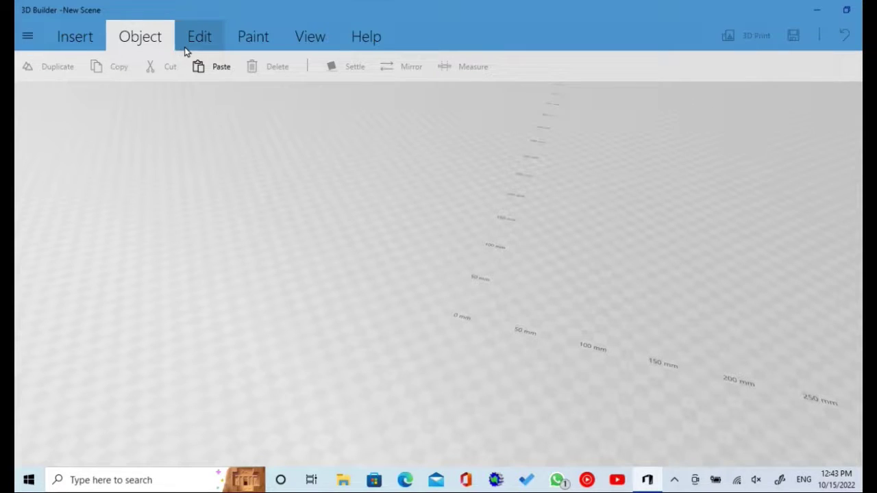
click(82, 50)
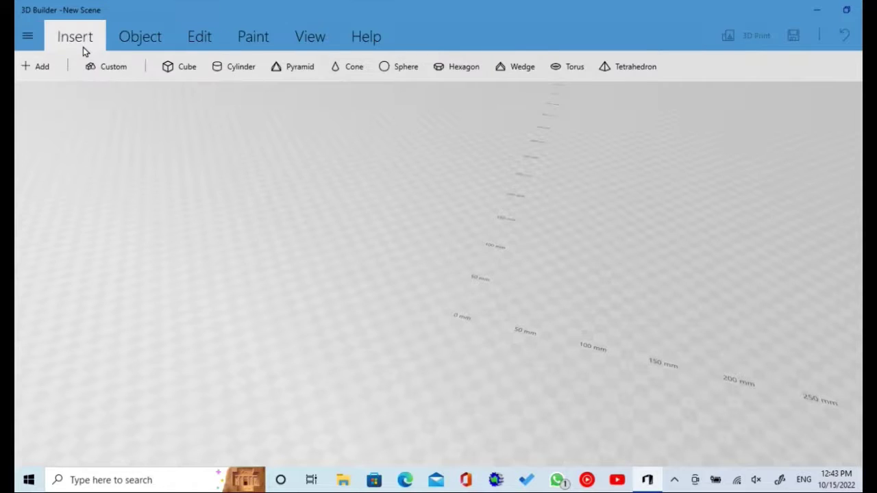
click(405, 68)
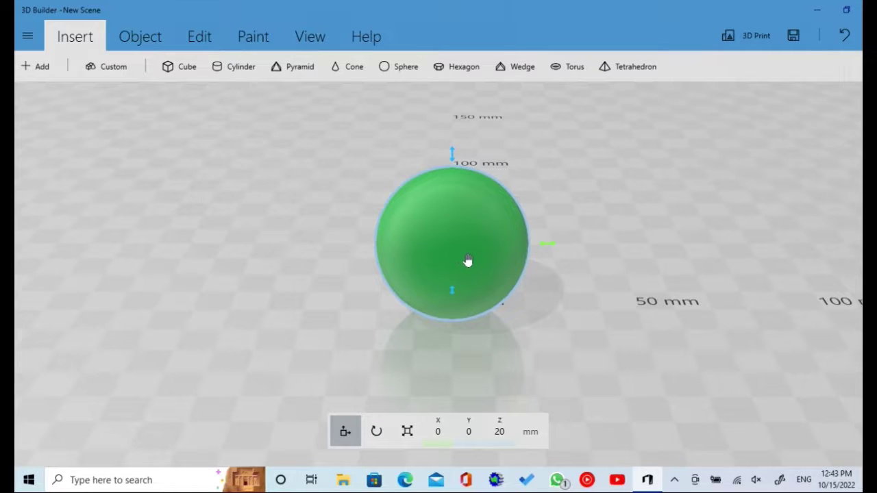
scroll(496, 278, down, 3)
scroll(495, 274, down, 4)
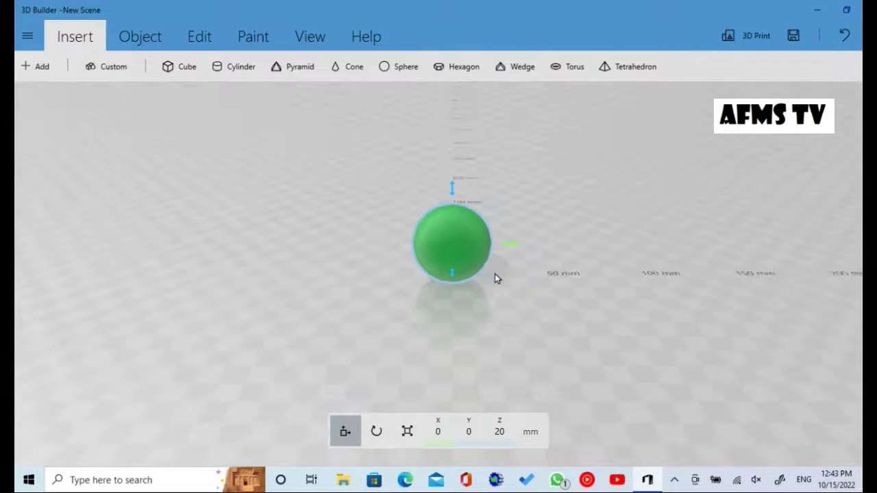
drag(496, 308, 429, 326)
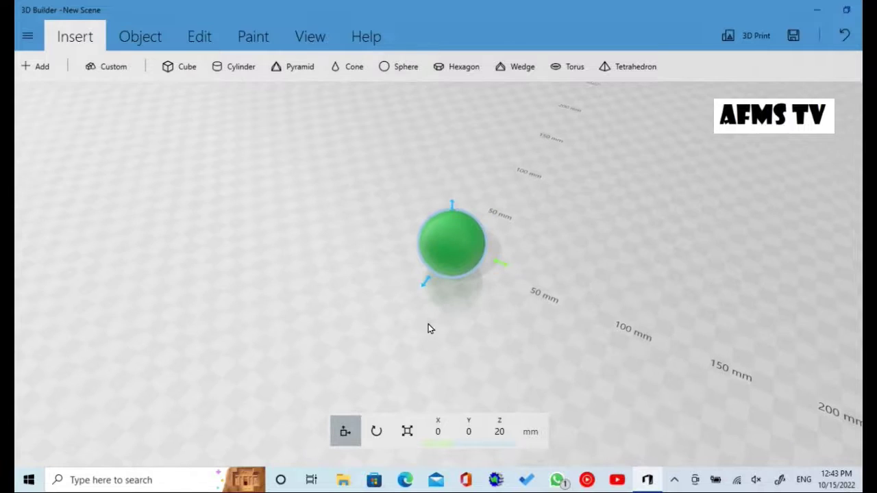
drag(470, 259, 534, 259)
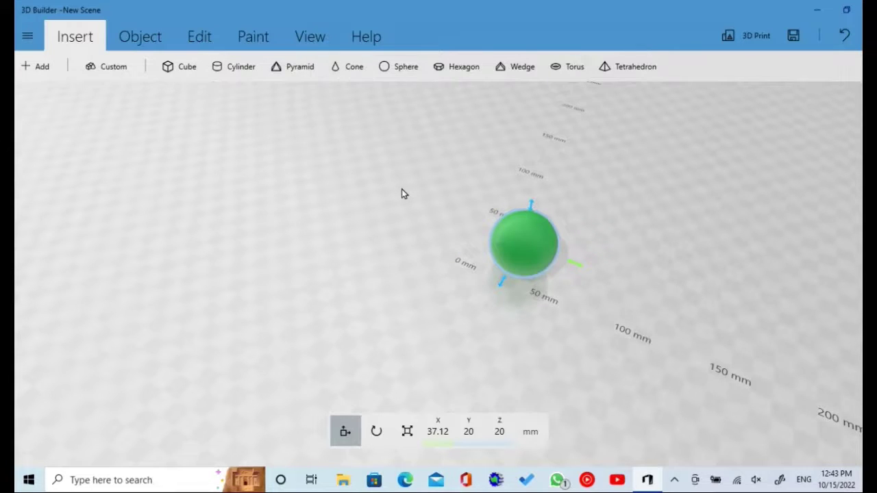
Insert a second sphere and place it beside the first at about X 80, Y 20, Z 20 mm.
scroll(402, 193, down, 1)
scroll(401, 193, down, 2)
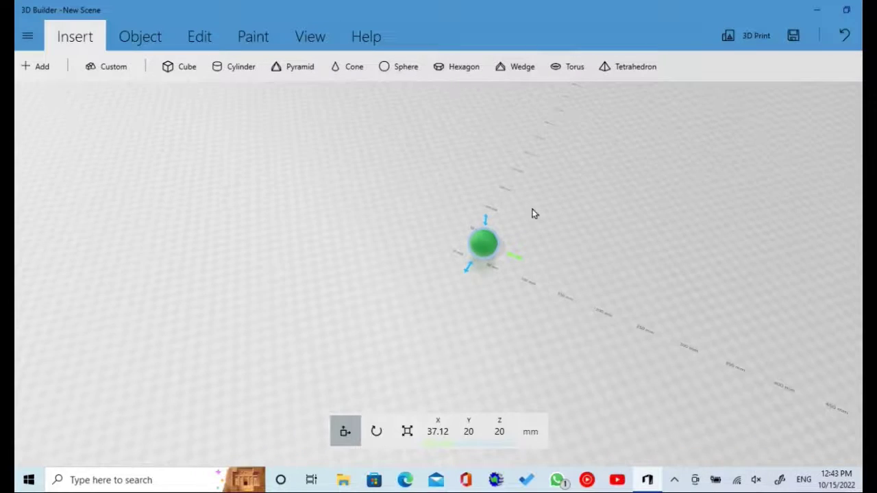
click(403, 71)
drag(469, 257, 779, 224)
scroll(640, 302, down, 6)
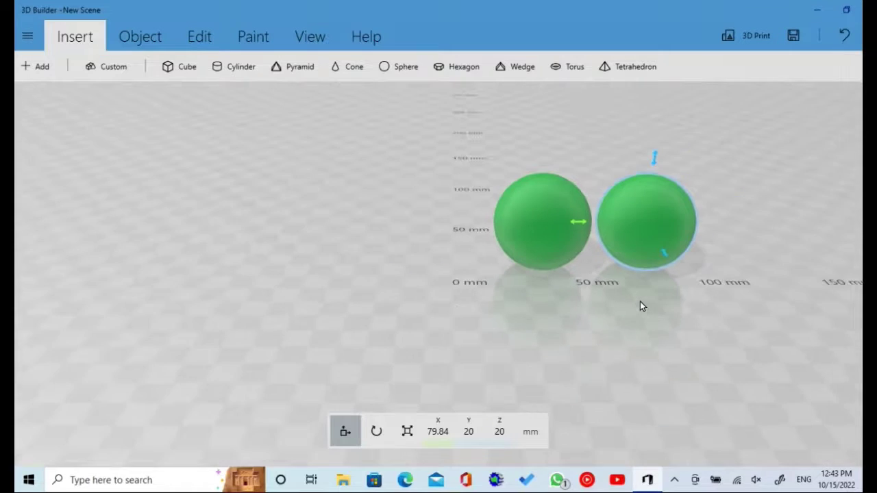
Move the second sphere away from the first to about X 188, Y 20, Z 69 mm.
drag(592, 338, 507, 402)
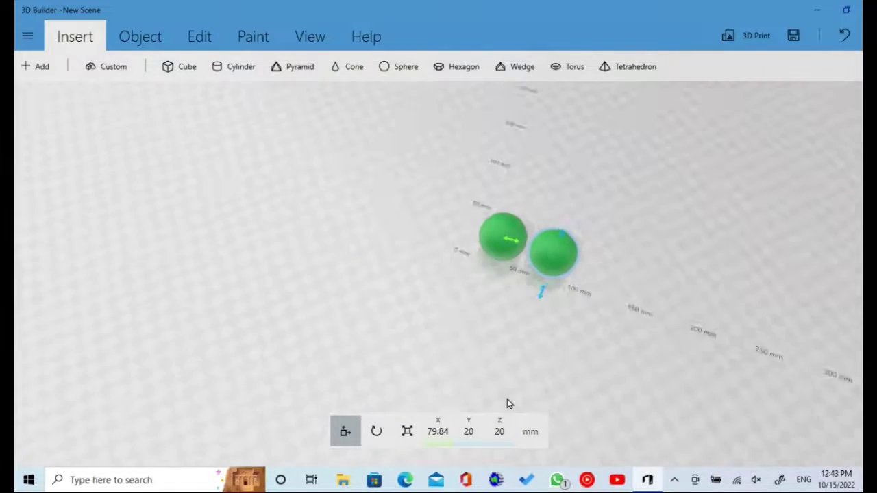
scroll(591, 354, down, 2)
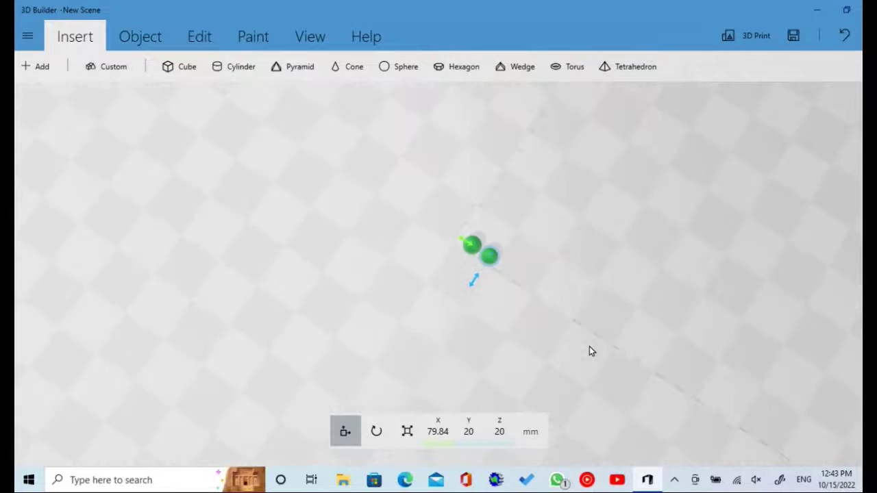
drag(489, 266, 555, 295)
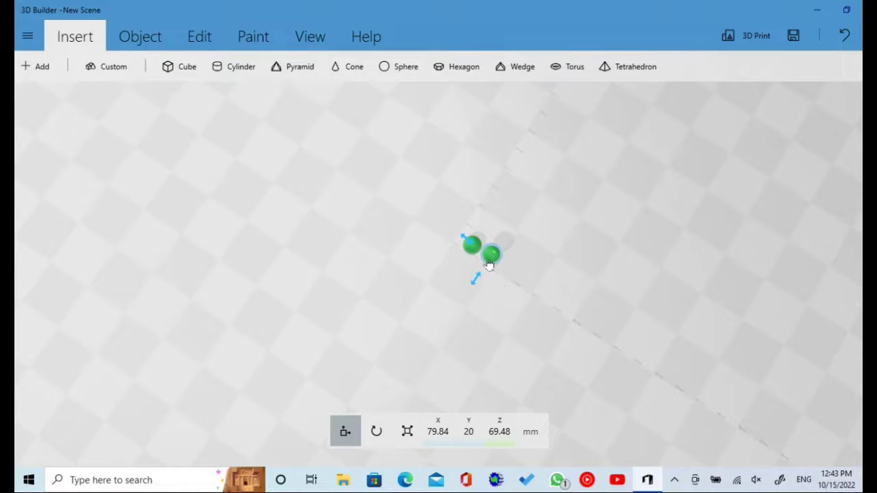
drag(490, 265, 533, 290)
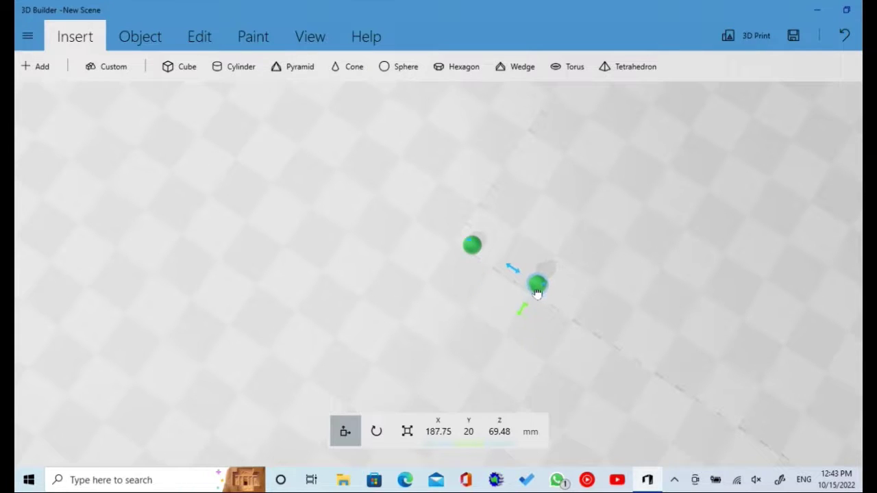
Move the first sphere next to the second one, to about X 148, Y 20, Z 49 mm.
click(473, 246)
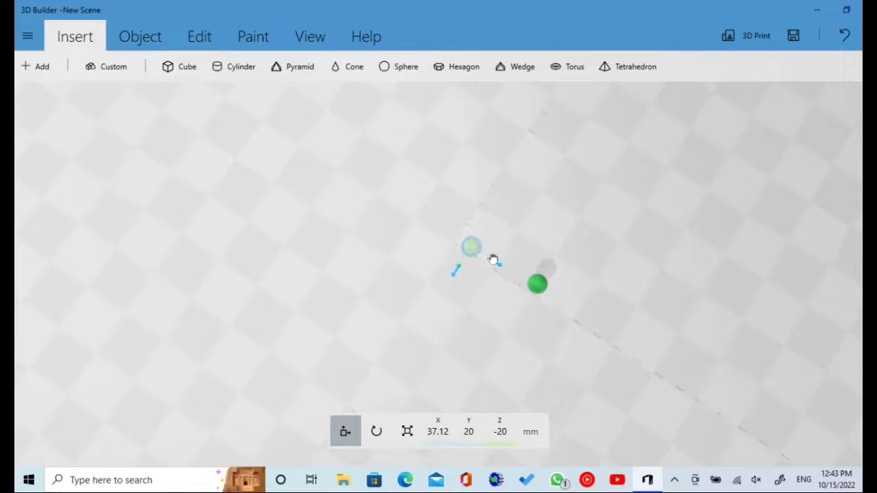
drag(493, 259, 537, 293)
scroll(536, 293, up, 3)
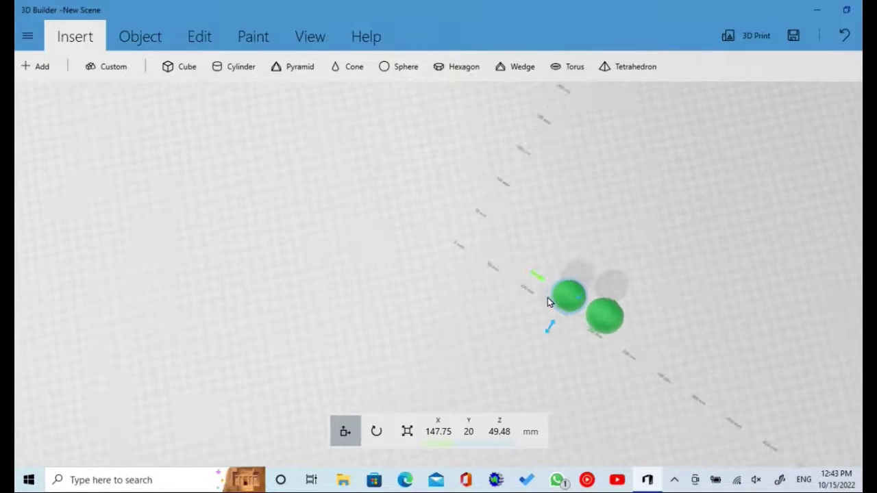
Lower the second sphere to a Z position of about 26 mm.
drag(720, 231, 687, 288)
click(684, 238)
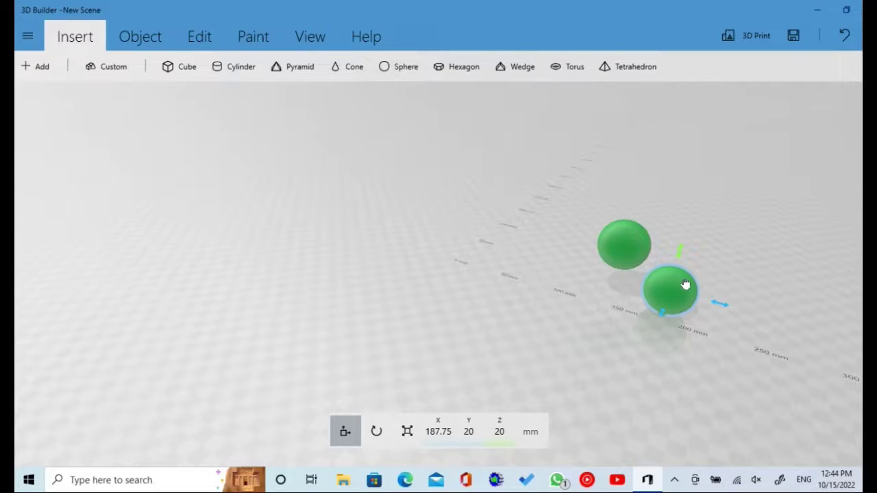
drag(686, 285, 687, 282)
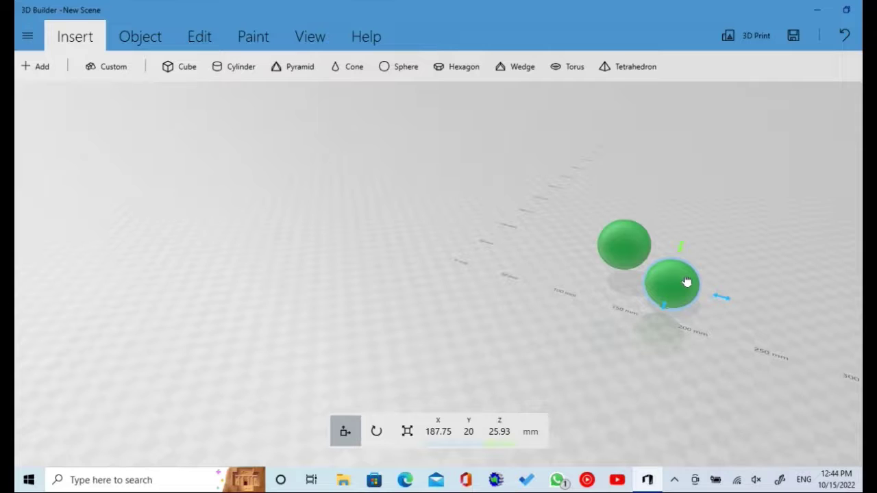
Lower the first sphere to the second sphere's height, at a Z position of about 26 mm.
click(631, 241)
drag(635, 259, 631, 281)
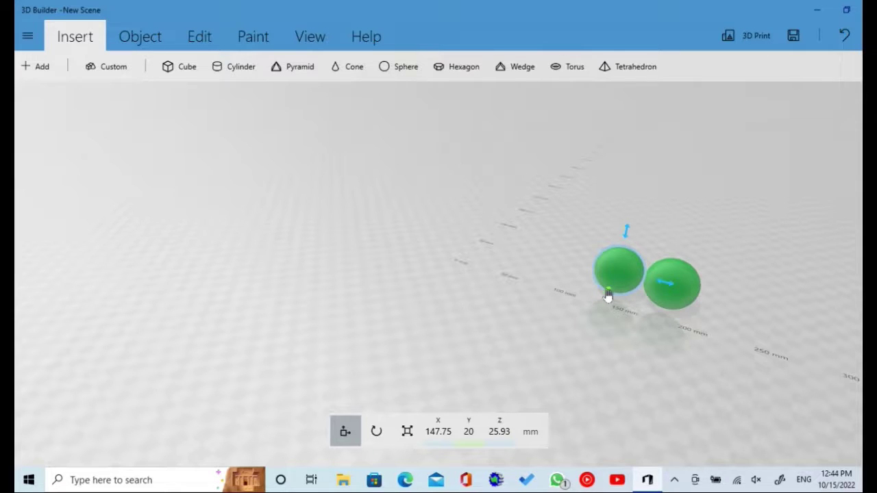
drag(607, 294, 612, 272)
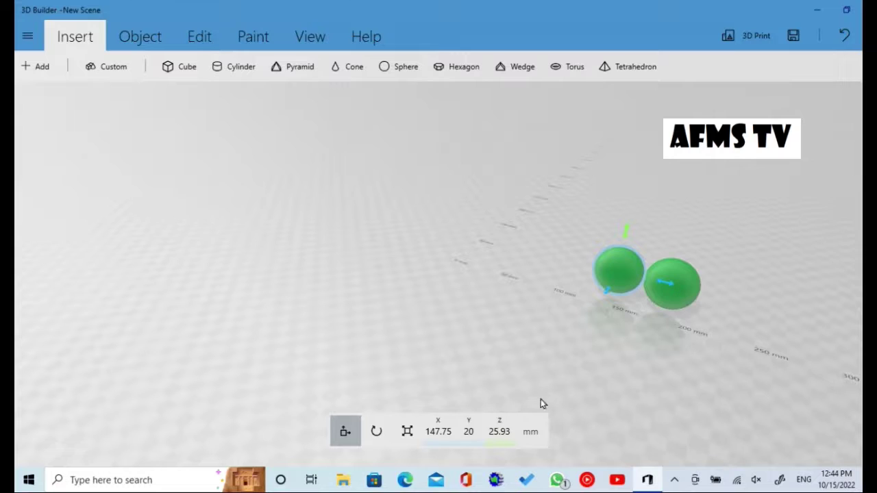
Try Z positions of 0, 5 and 10 mm for the first sphere.
click(500, 433)
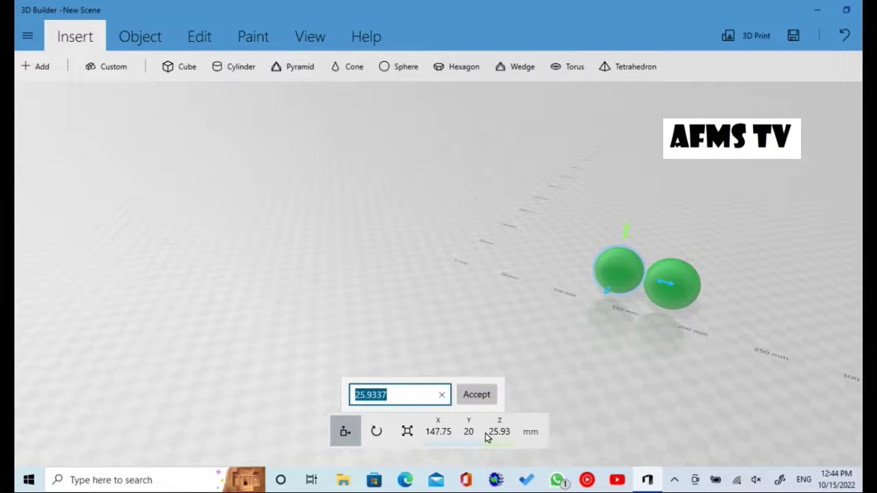
text(0)
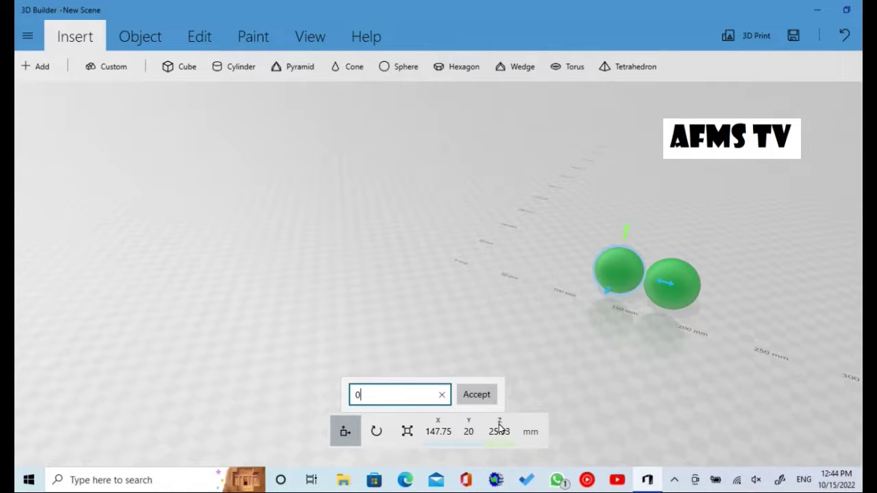
click(480, 396)
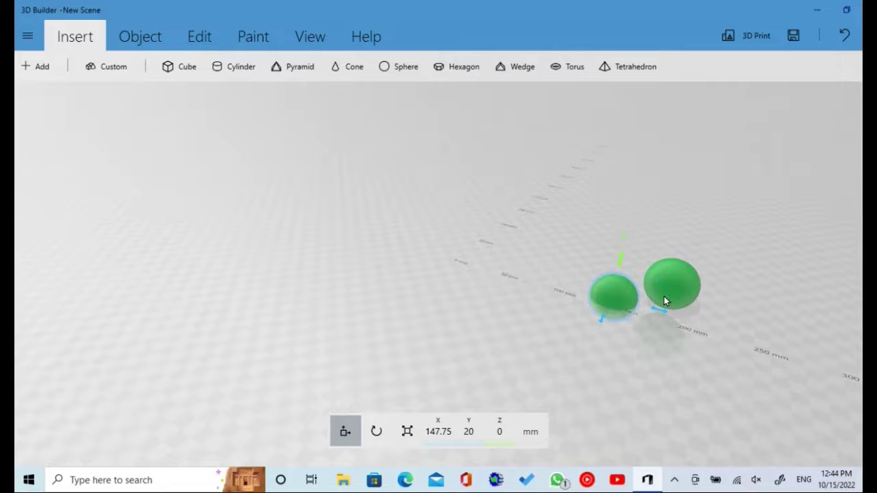
click(499, 431)
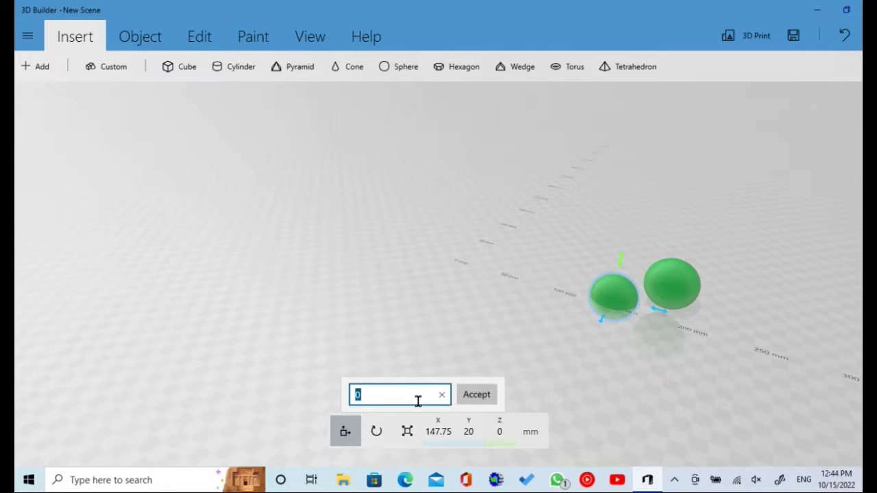
text(5)
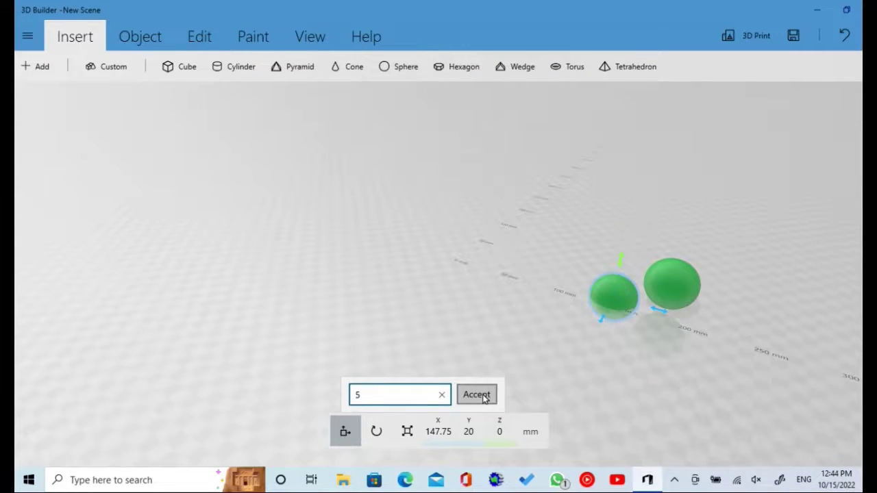
click(476, 396)
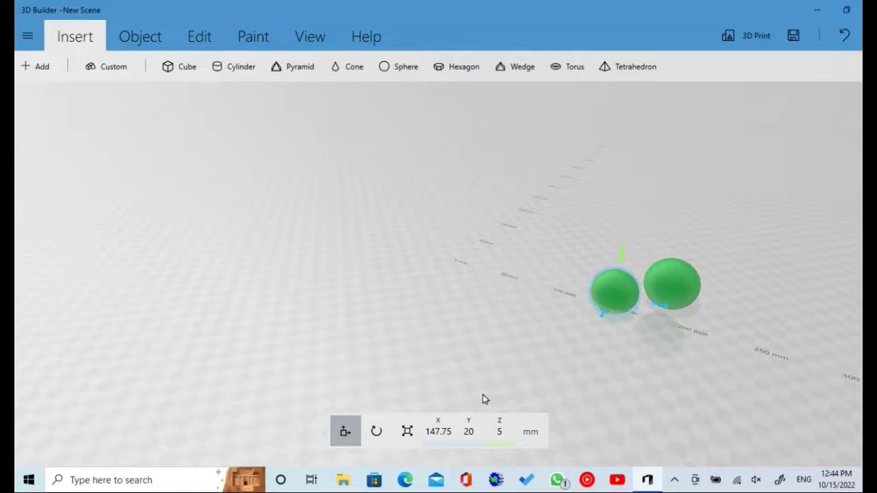
click(500, 433)
text(1)
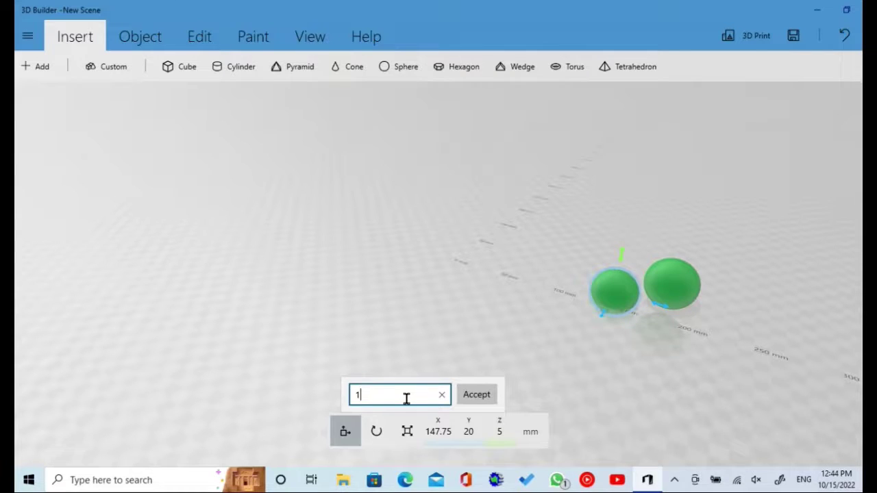
text(0)
click(476, 396)
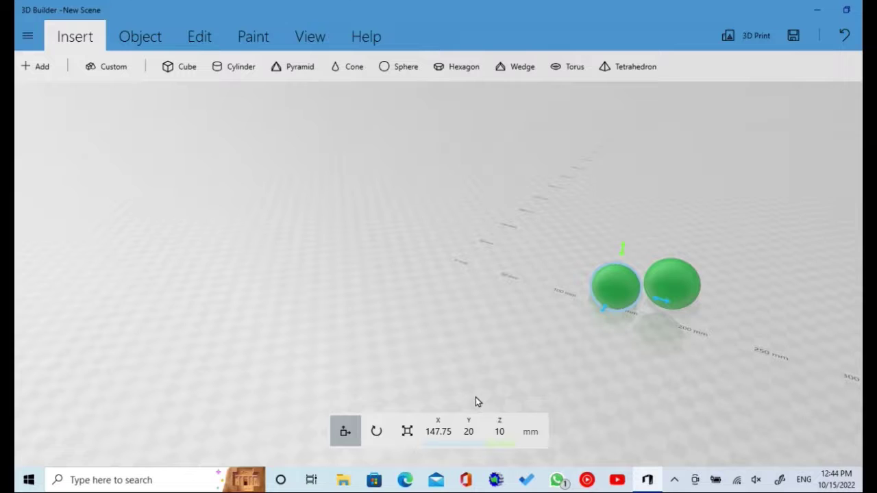
Set the first sphere's Z position to 15 mm and check its underside against the ground plane.
scroll(661, 329, up, 3)
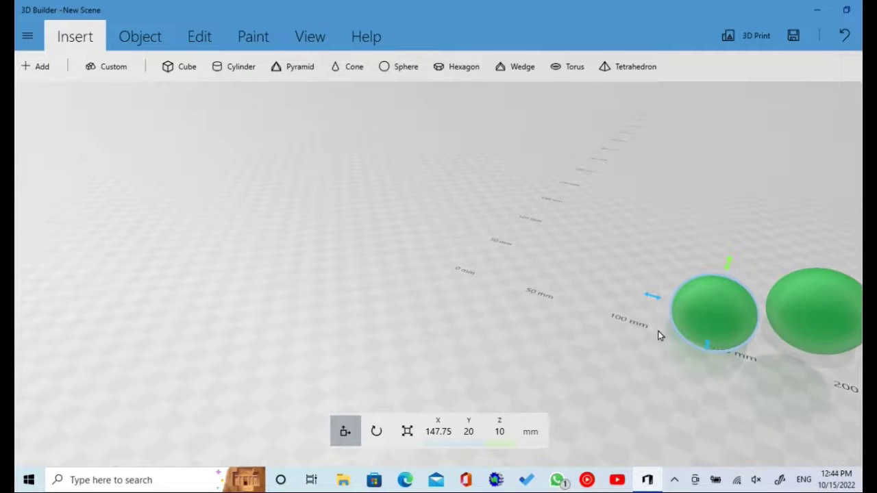
drag(761, 383, 664, 340)
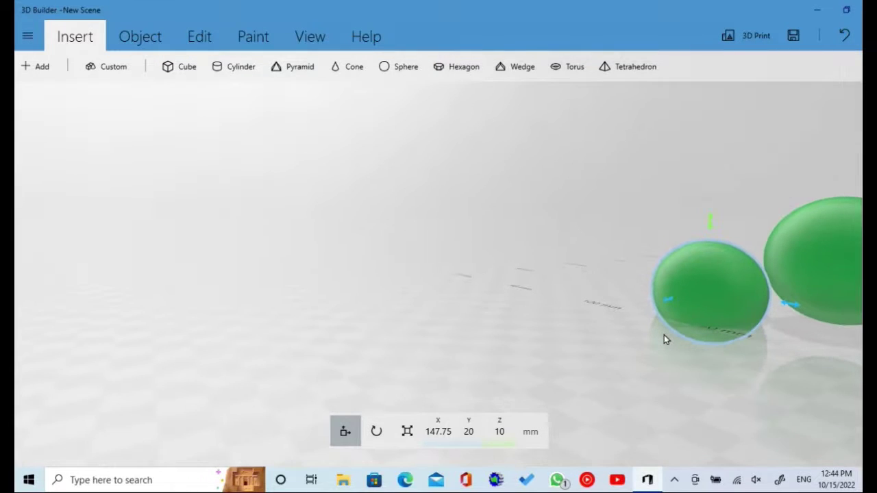
click(499, 432)
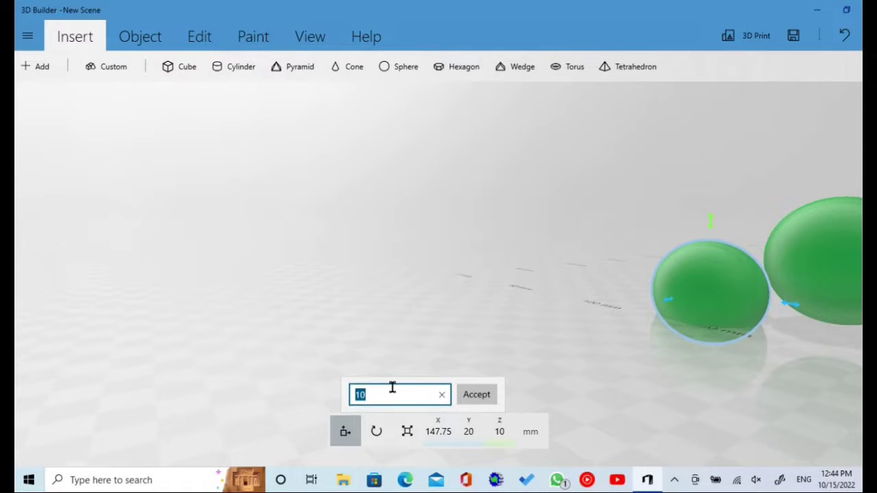
text(147.7)
text(5)
click(475, 394)
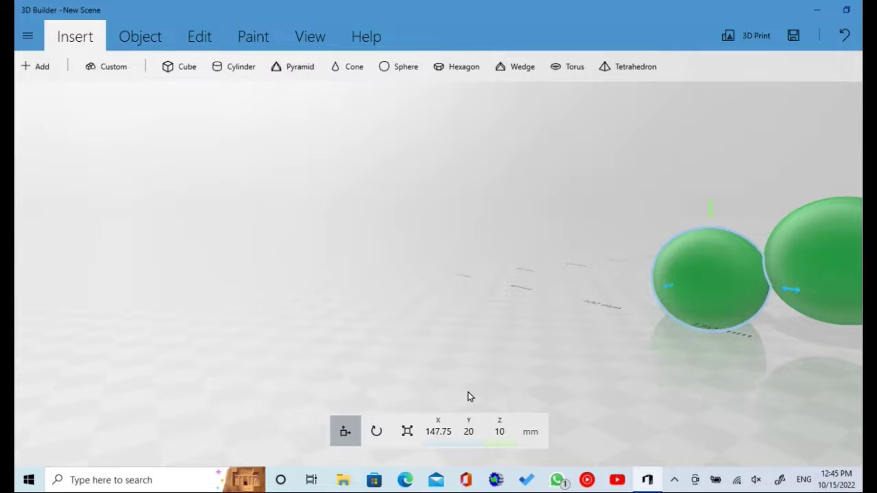
drag(691, 386, 657, 341)
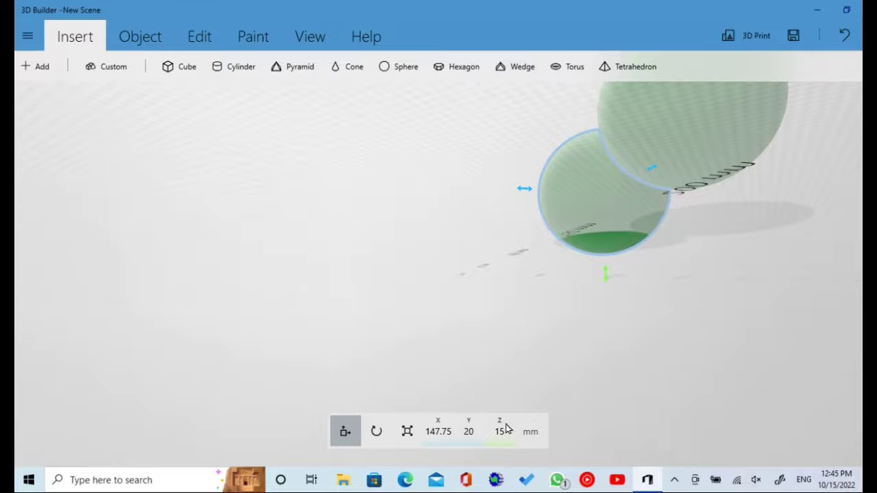
Set the first sphere's Z position to 20 mm.
click(499, 433)
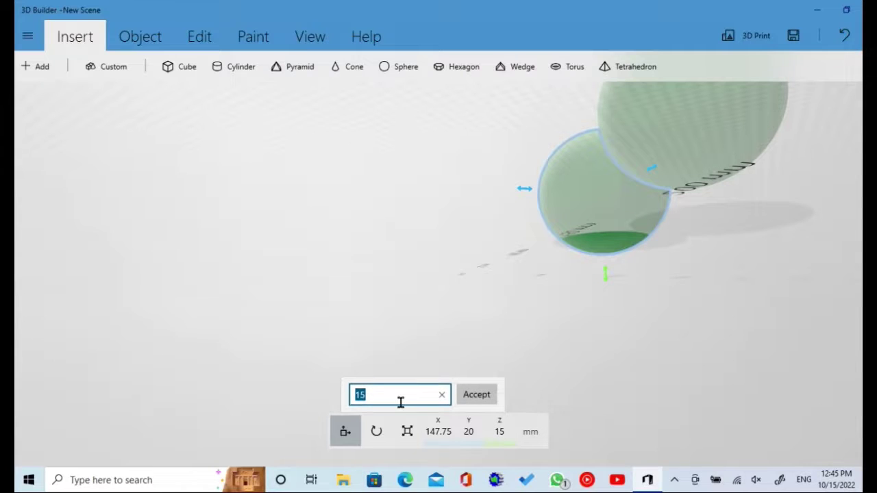
text(20)
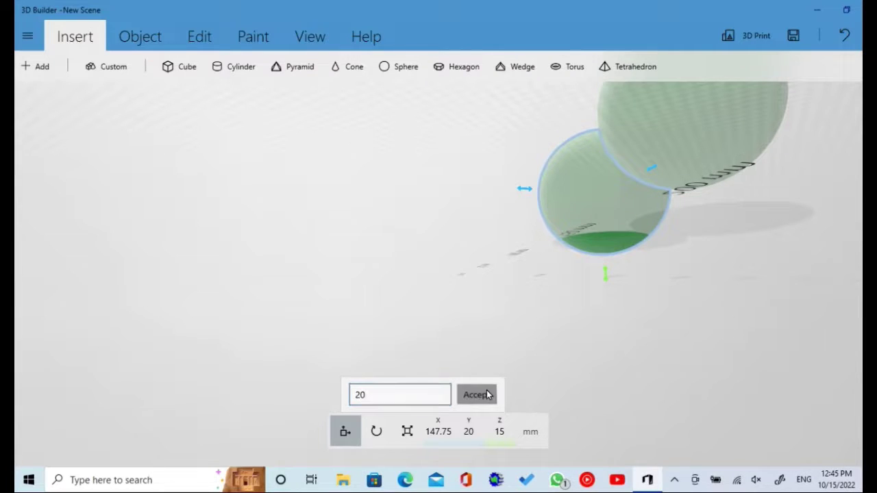
click(486, 394)
Set the second sphere's Z position to 20 mm, matching the first sphere's height.
drag(611, 344, 701, 342)
click(820, 261)
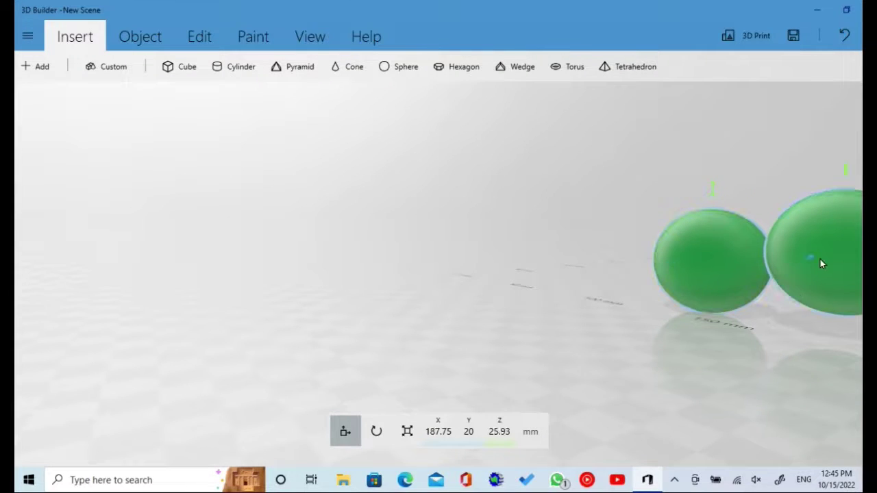
click(500, 431)
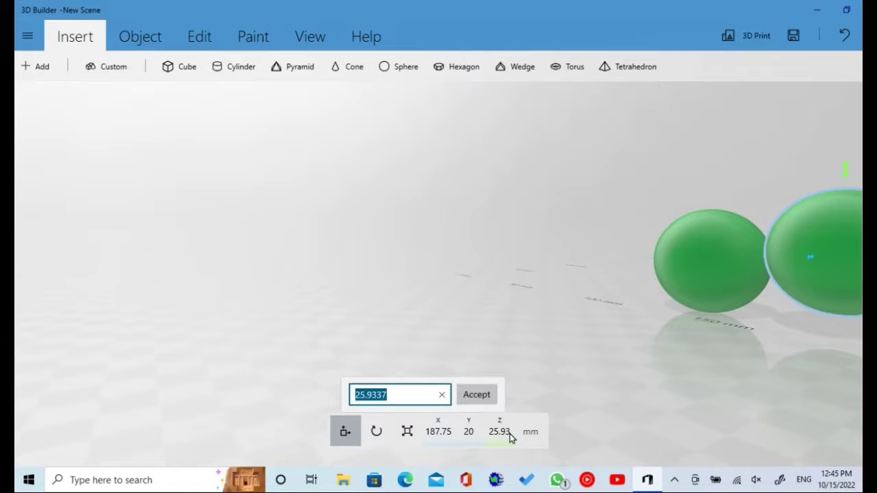
text(2)
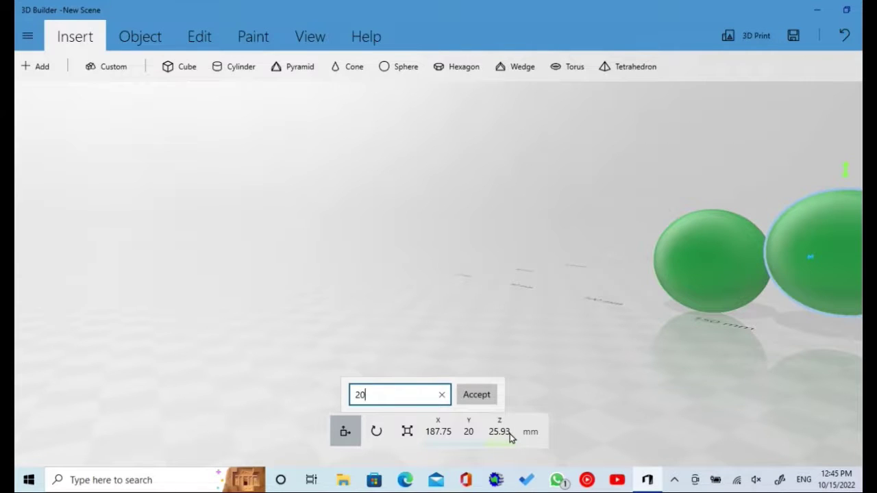
text(0)
key(Return)
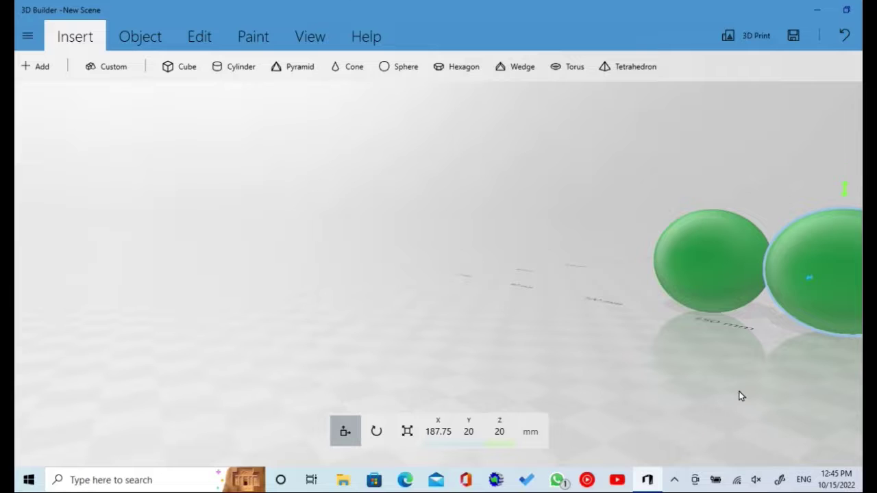
Insert a third sphere and place it in line beside the first sphere, at about X 104 mm, Y 20 mm.
scroll(740, 396, down, 3)
right_drag(615, 342, 654, 413)
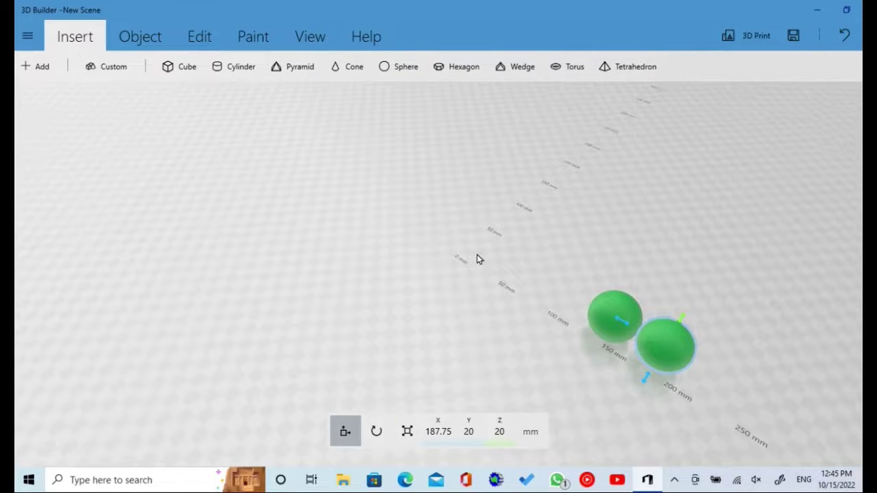
click(403, 69)
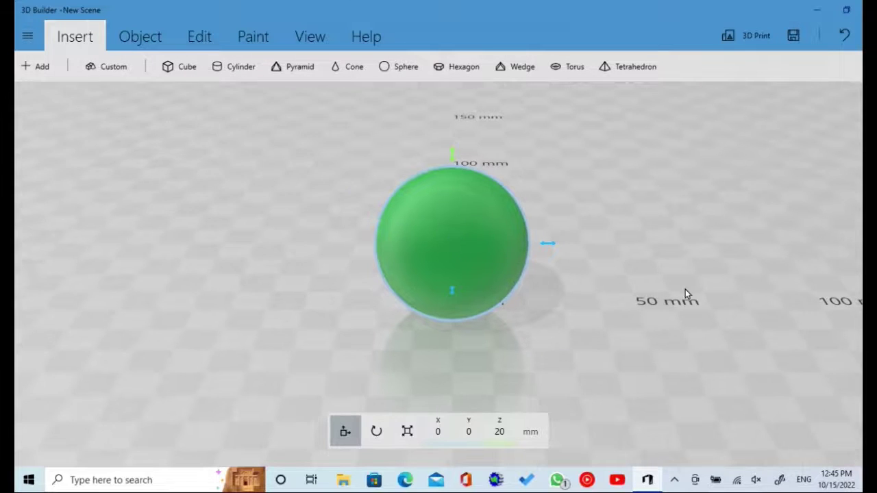
mouse_move(685, 293)
right_down()
mouse_move(429, 364)
mouse_move(402, 352)
mouse_move(564, 333)
mouse_move(610, 320)
mouse_move(658, 289)
mouse_move(672, 305)
right_up()
scroll(672, 305, down, 3)
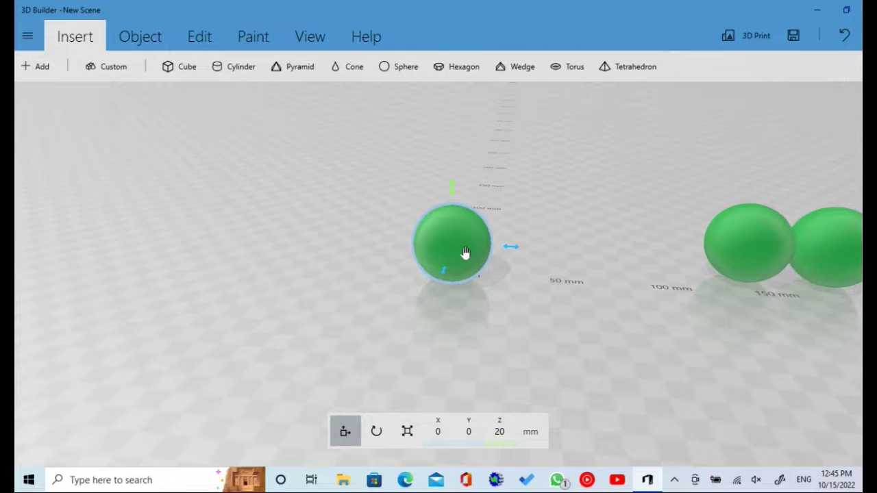
drag(464, 255, 685, 249)
Shift the sphere at the far end of the row slightly outward along X, to about 192 mm.
right_drag(640, 337, 618, 336)
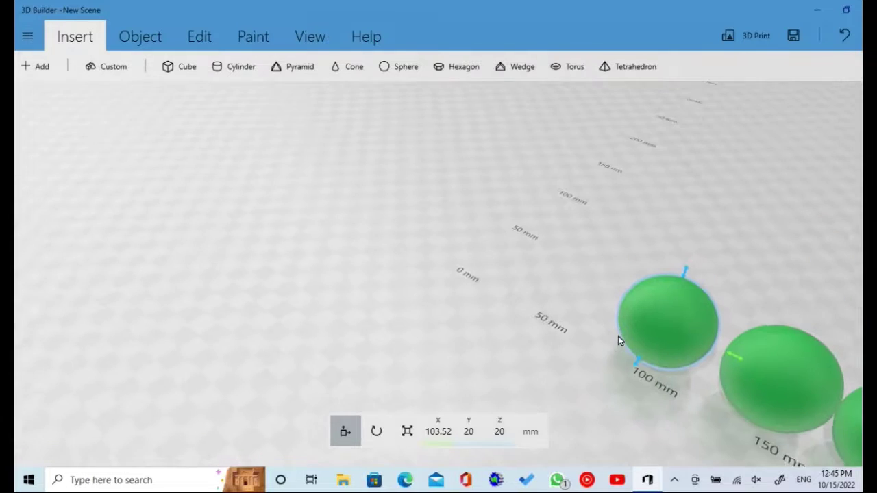
scroll(620, 343, down, 3)
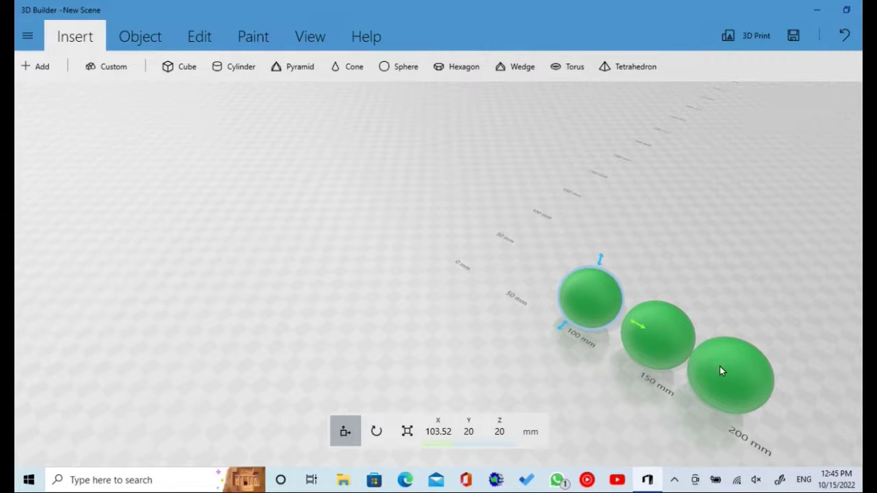
right_drag(734, 374, 744, 380)
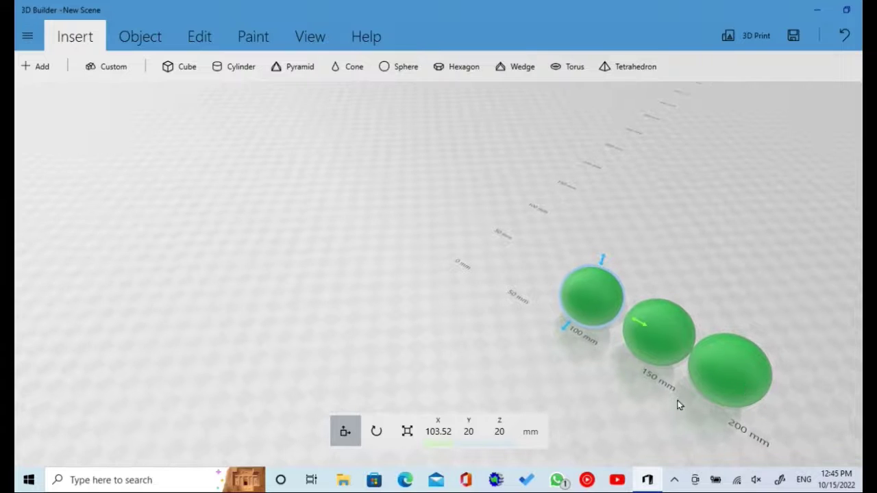
scroll(598, 409, down, 2)
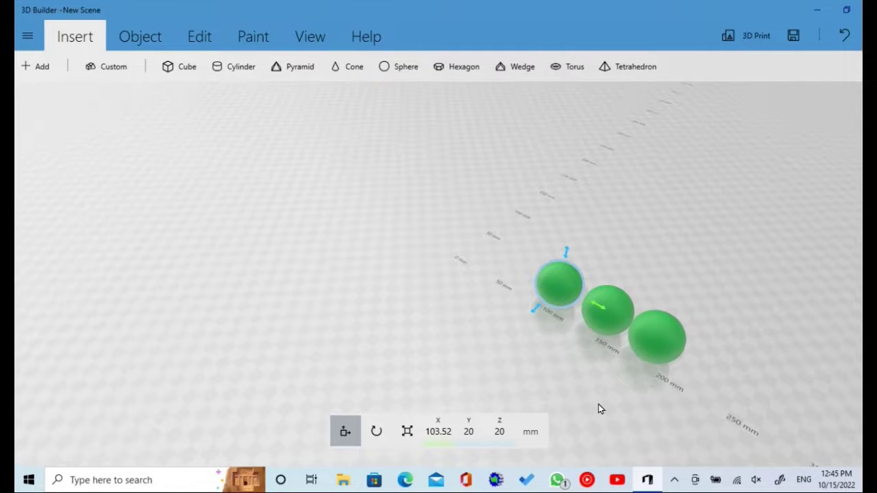
click(658, 344)
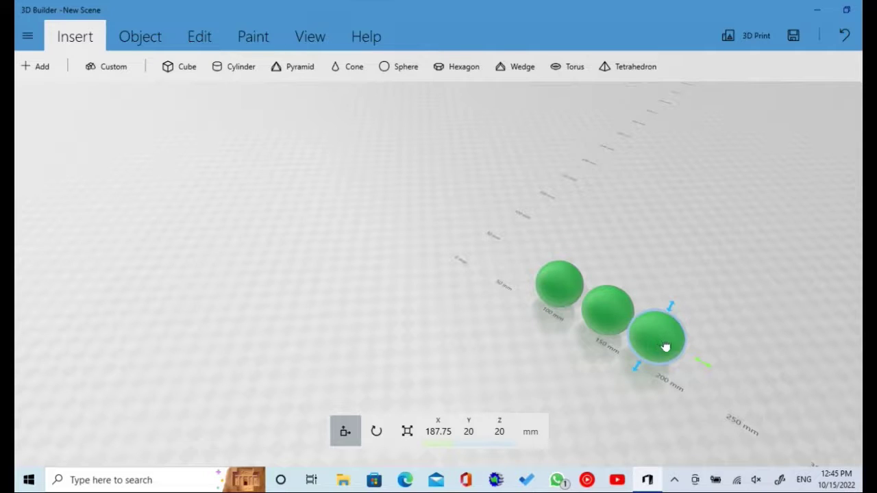
mouse_move(665, 348)
mouse_down()
mouse_move(681, 355)
mouse_move(667, 348)
mouse_up()
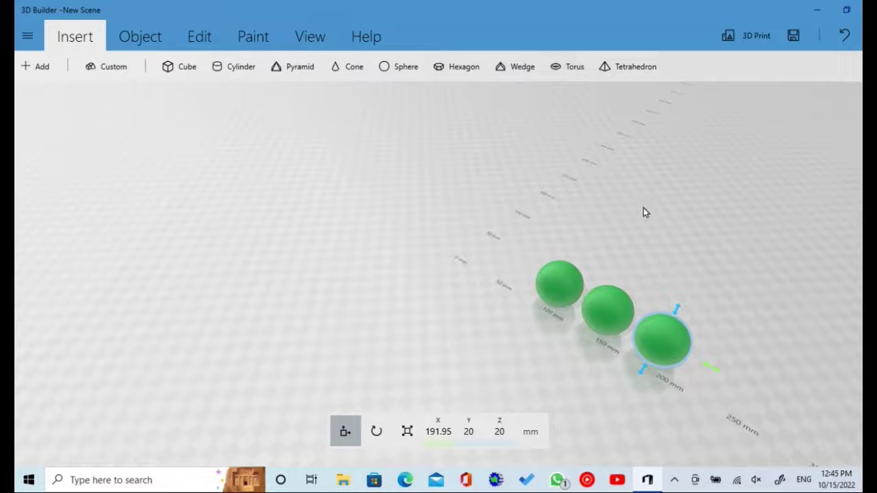
Insert a fourth sphere and place it behind the third sphere, at about X 108 mm, Y 65 mm.
click(411, 66)
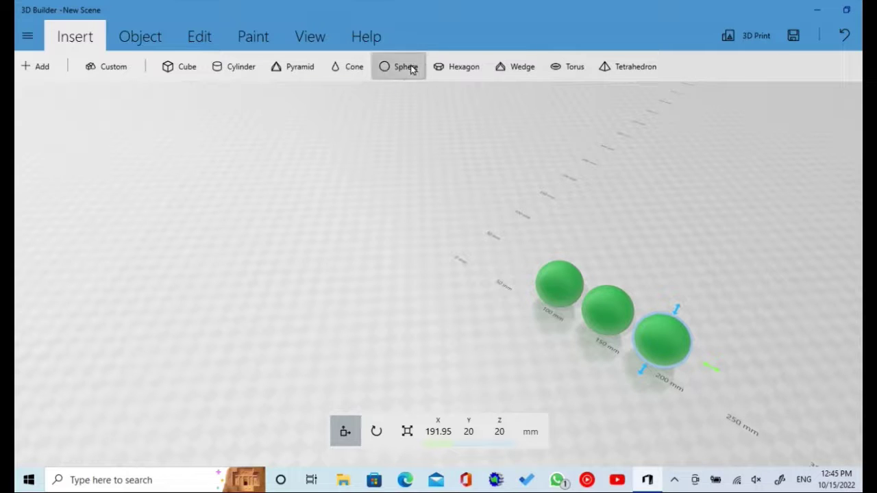
scroll(465, 232, up, 3)
right_drag(466, 233, 665, 315)
scroll(664, 314, down, 3)
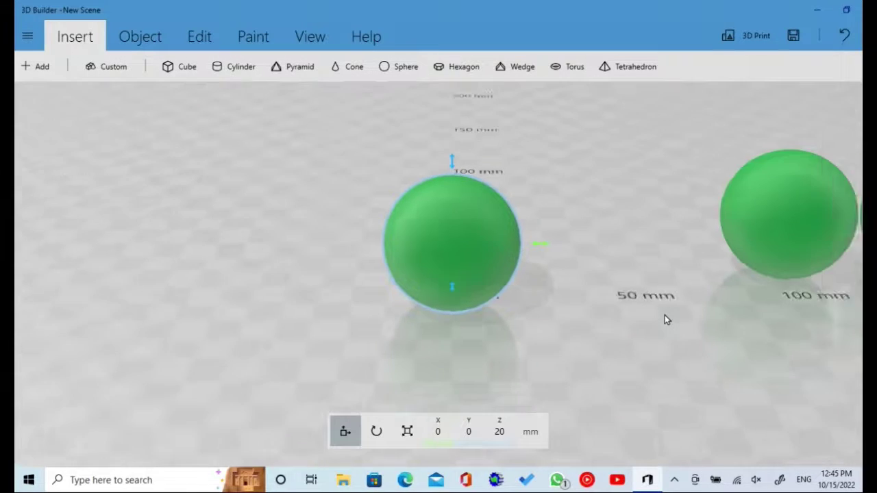
right_drag(626, 365, 596, 375)
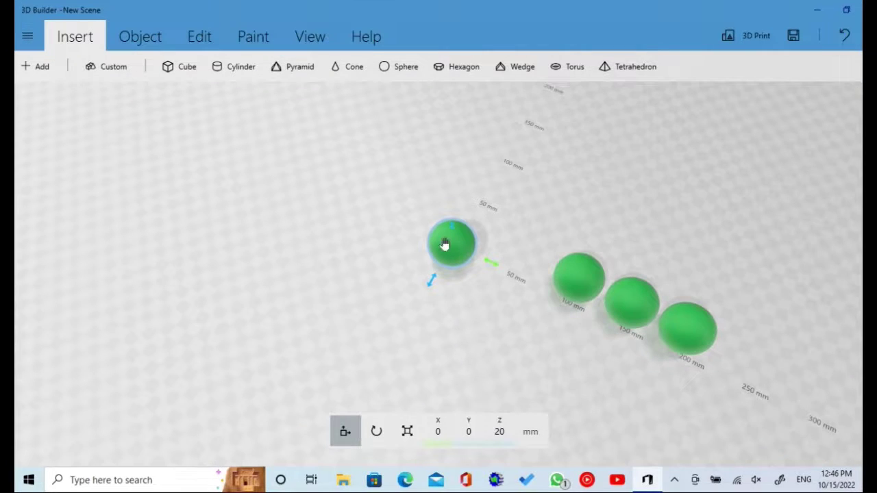
drag(444, 245, 608, 235)
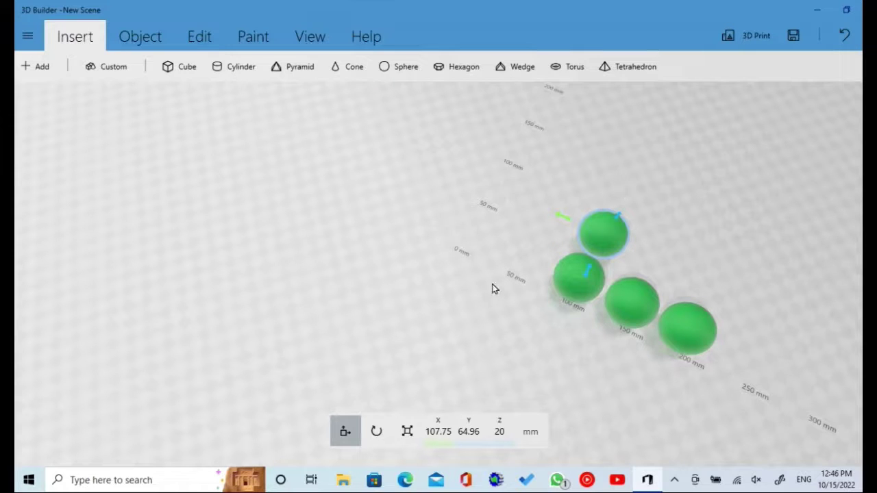
Insert a fifth sphere and place it behind the fourth sphere, at about X 111 mm, Y 119 mm.
click(409, 72)
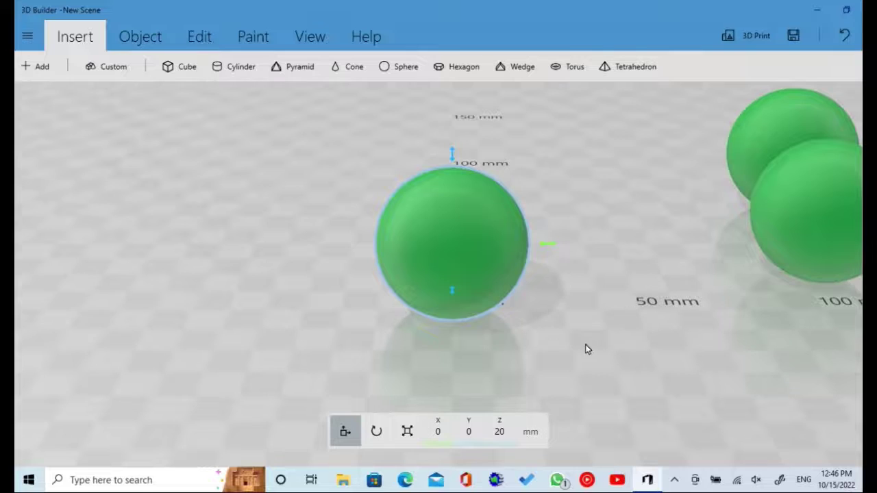
drag(586, 349, 615, 355)
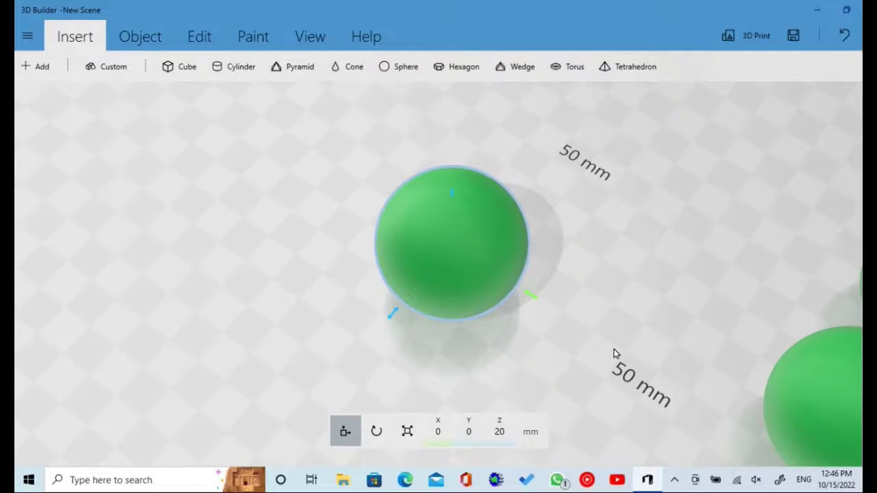
scroll(615, 353, down, 3)
scroll(615, 351, down, 3)
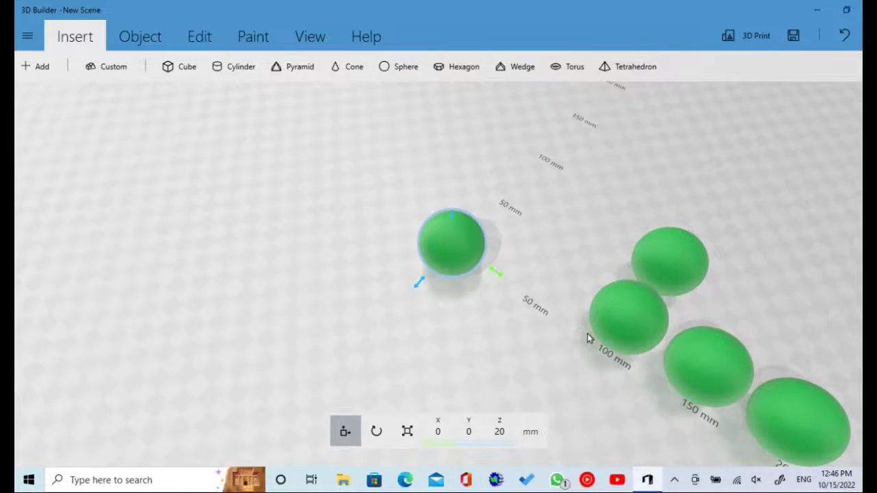
drag(510, 268, 737, 211)
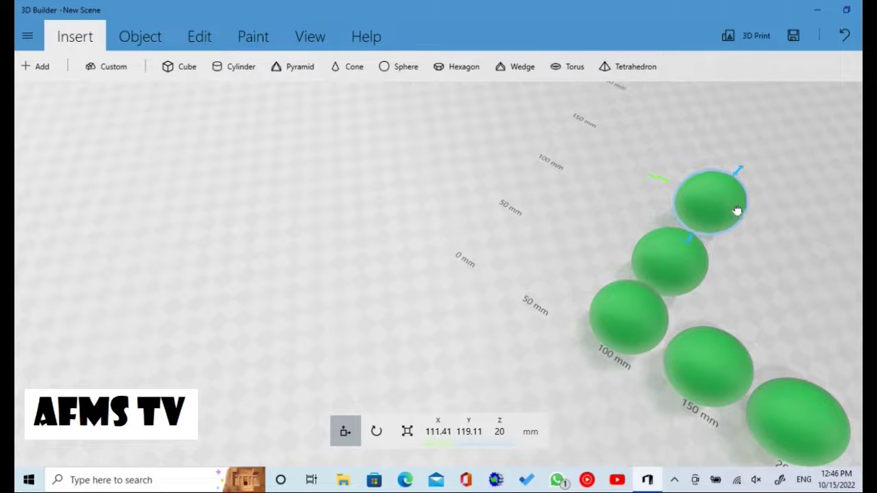
Insert a sixth sphere and place it at the end of the column behind the fifth, at about X 117 mm, Y 179 mm.
scroll(797, 265, down, 2)
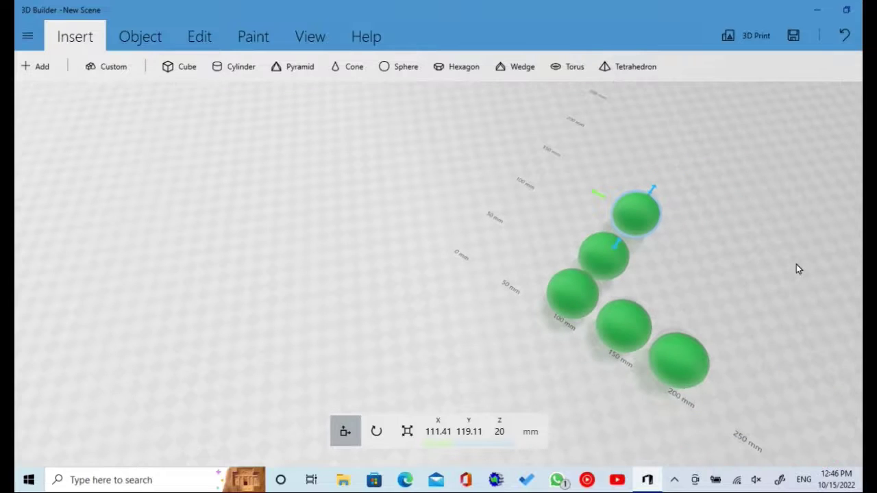
click(404, 71)
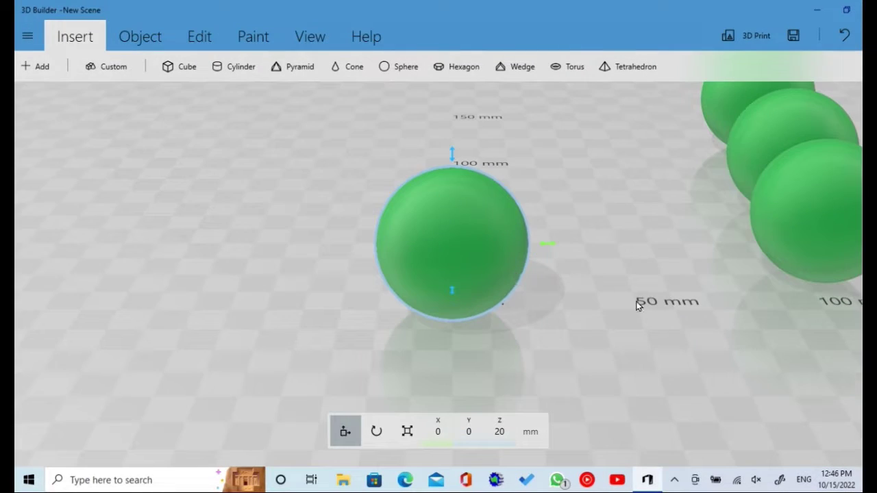
right_drag(637, 305, 553, 347)
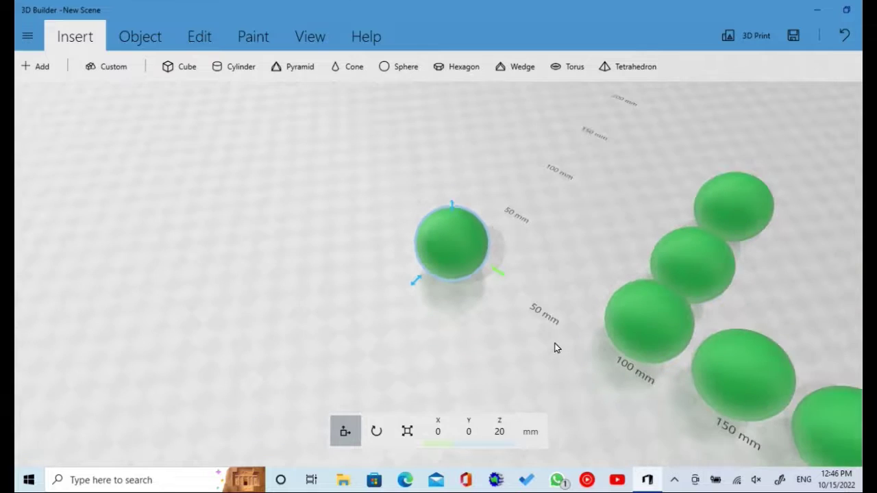
scroll(557, 348, down, 1)
scroll(557, 348, down, 1)
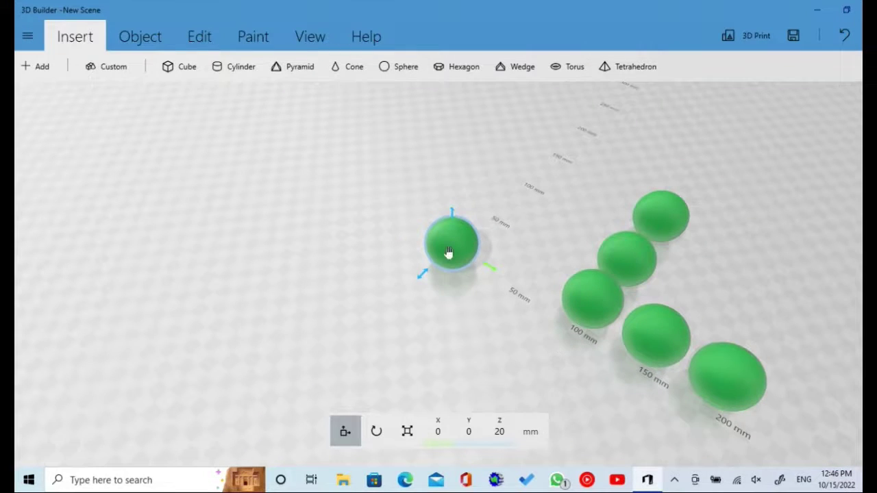
drag(449, 254, 708, 180)
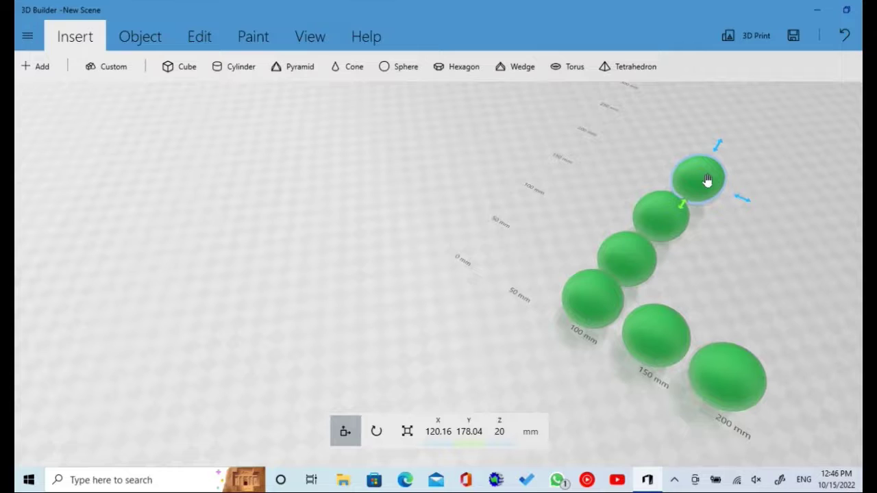
drag(701, 180, 701, 178)
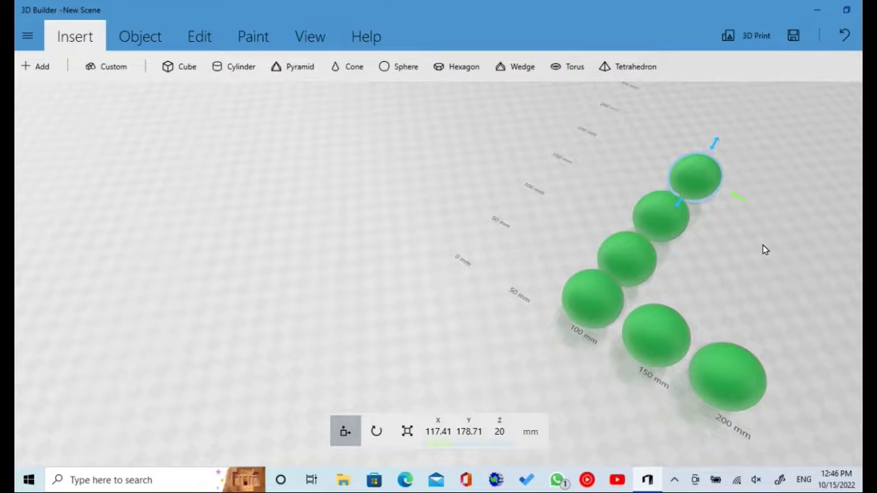
Insert two more spheres to start a second row, at about X 157 mm, Y 68 mm and X 207 mm, Y 73 mm.
scroll(764, 246, down, 2)
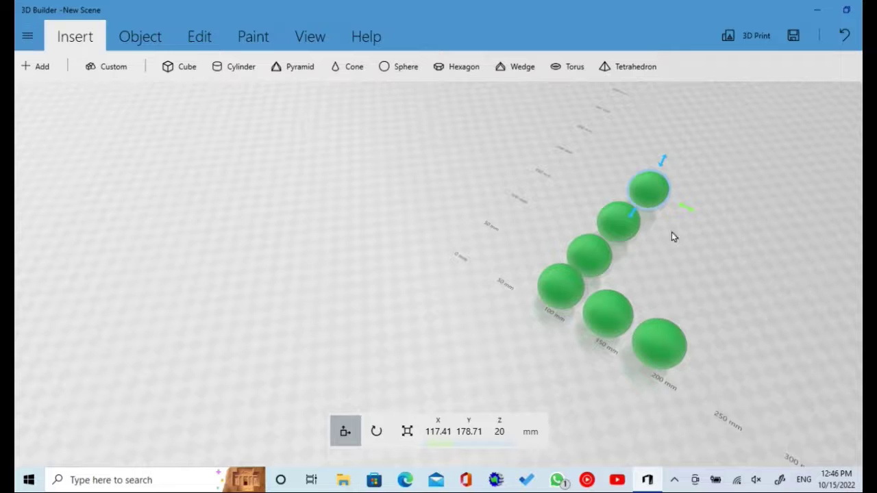
click(403, 71)
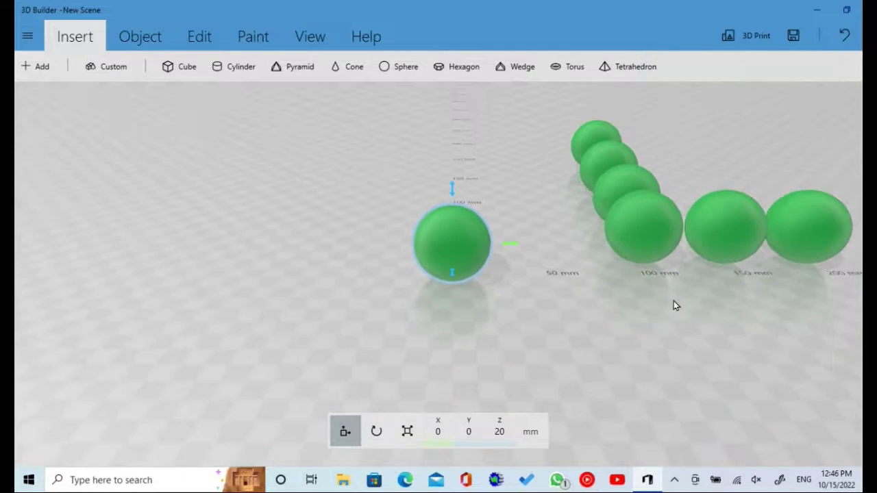
drag(675, 303, 531, 382)
scroll(644, 341, down, 3)
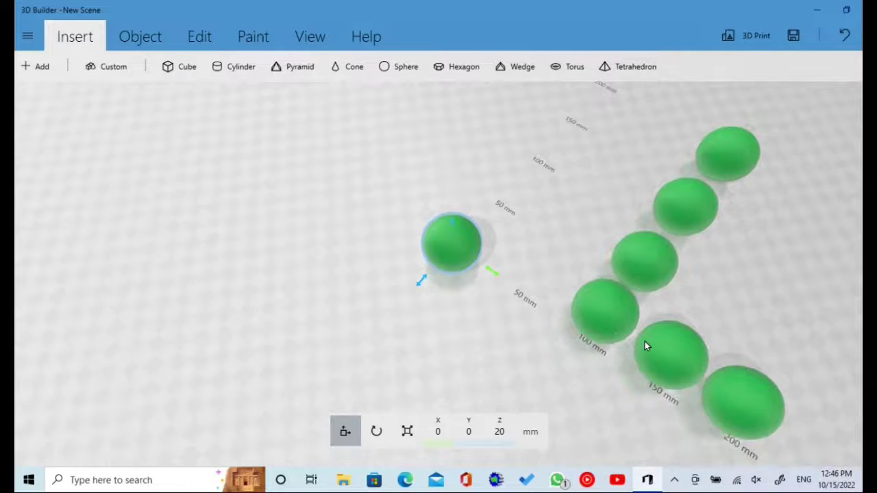
drag(558, 269, 728, 314)
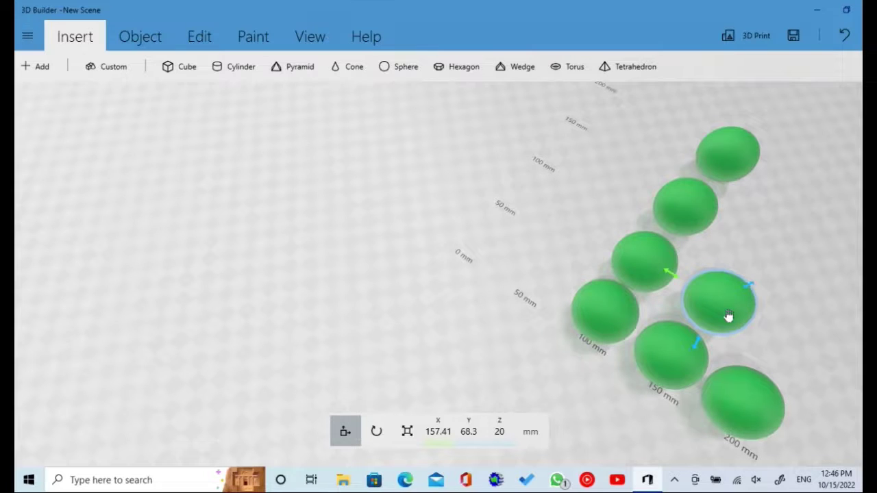
click(400, 69)
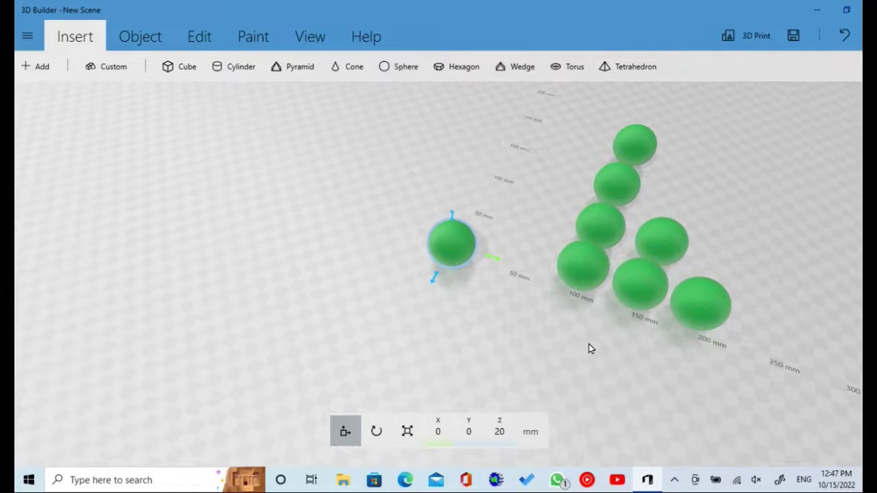
drag(445, 248, 736, 261)
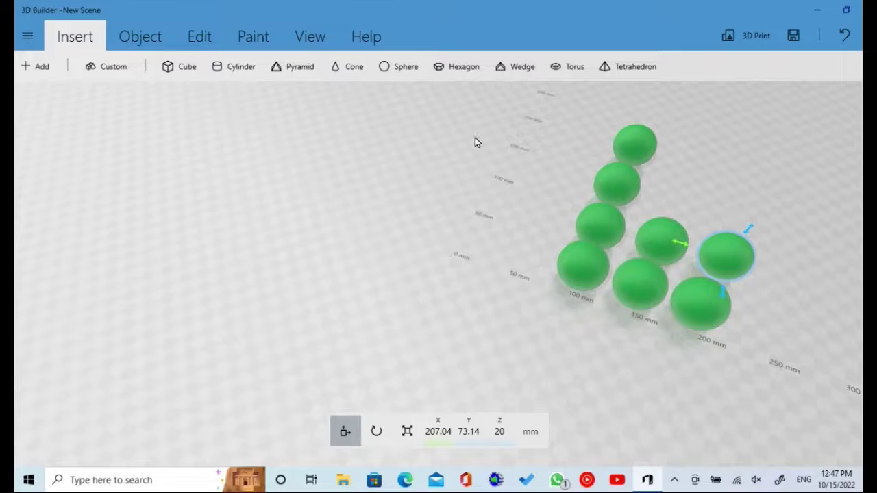
Insert a sphere and place it as the middle one of the third row, at about X 167 mm, Y 126 mm.
click(404, 67)
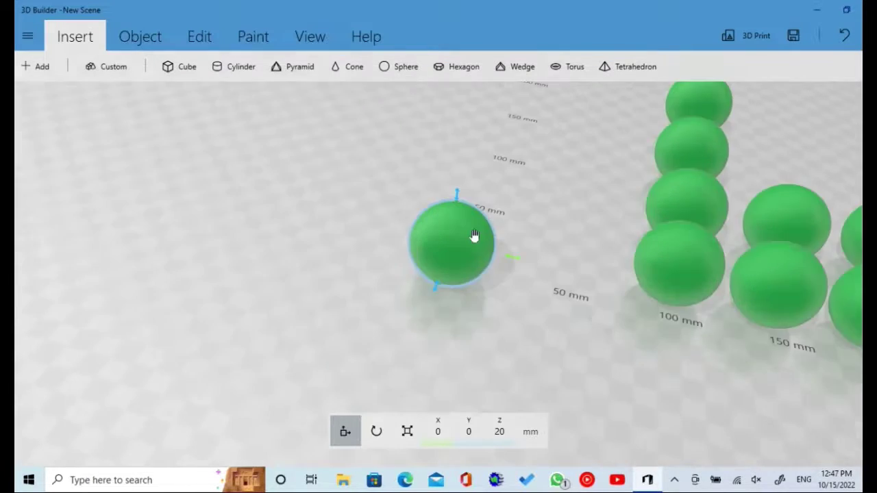
scroll(654, 264, down, 5)
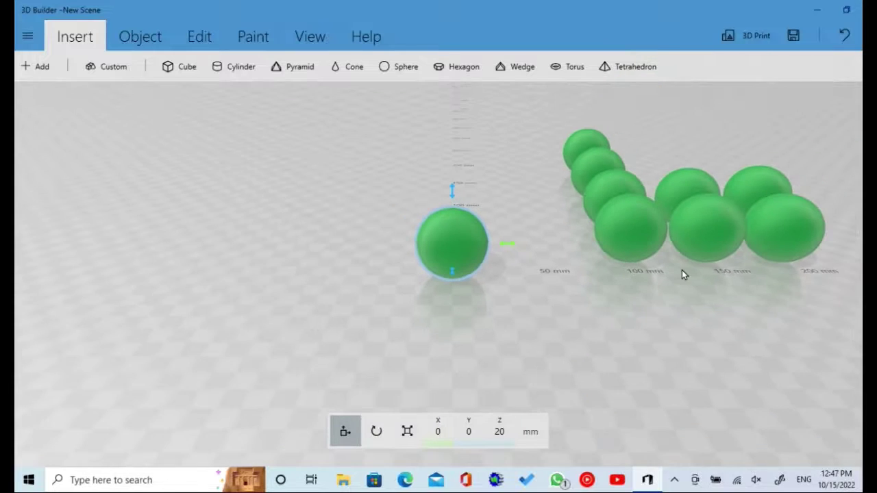
drag(682, 270, 593, 330)
scroll(593, 330, down, 3)
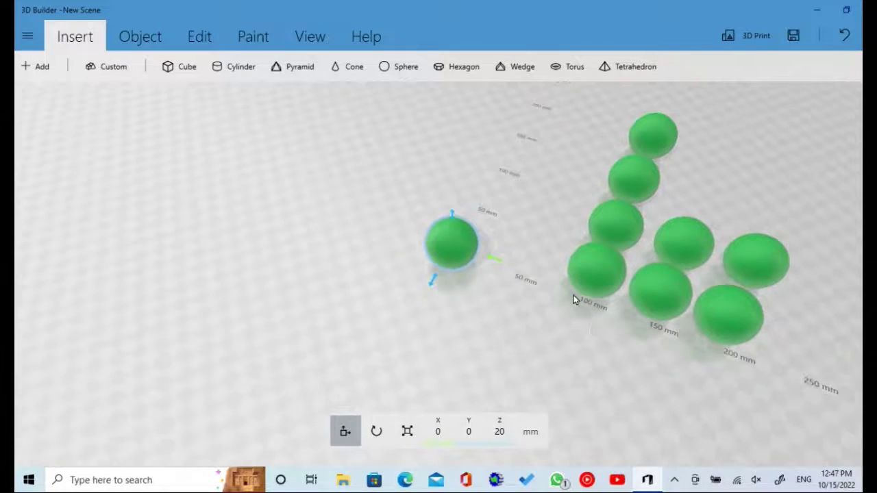
drag(640, 224, 719, 194)
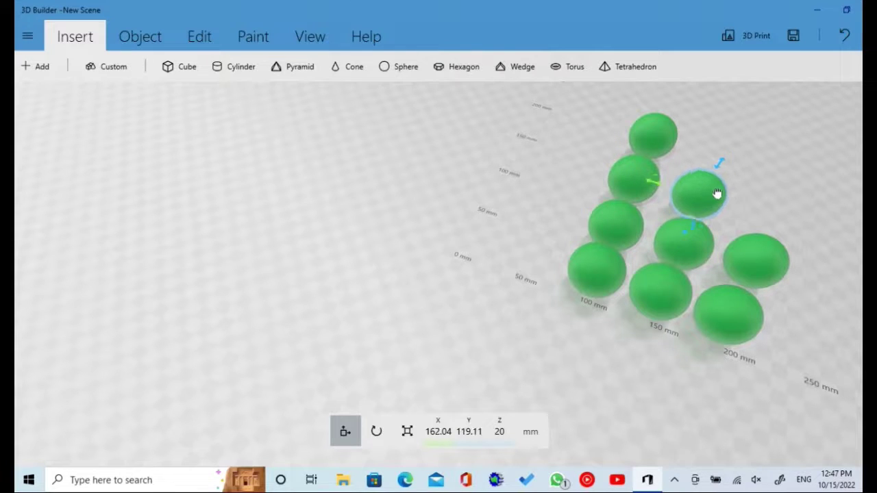
drag(700, 200, 709, 196)
Insert another sphere to complete the third row, at about X 220 mm, Y 126 mm.
click(409, 74)
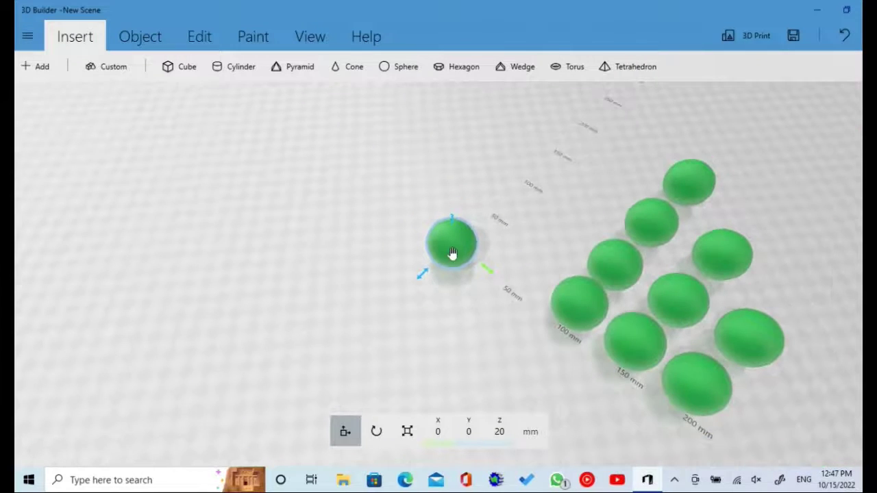
drag(454, 254, 677, 290)
drag(779, 294, 817, 306)
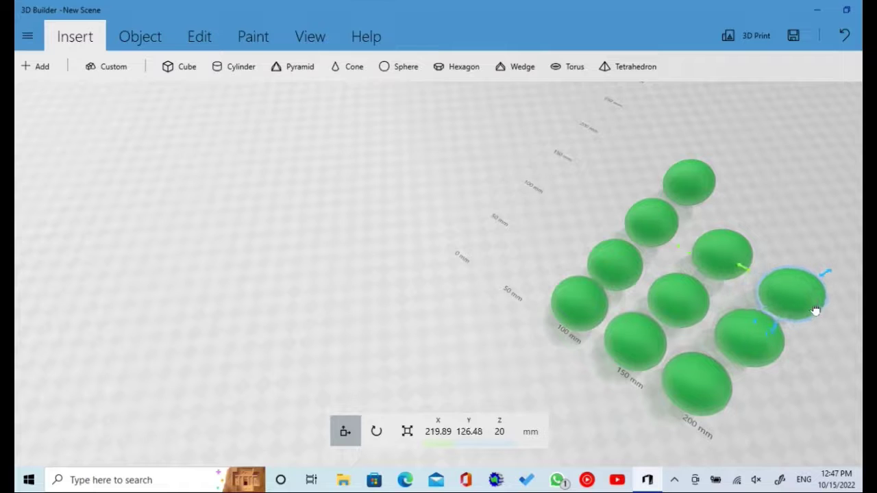
Insert two more spheres to fill the back row, at about X 180 mm, Y 187 mm and X 232 mm, Y 187 mm.
click(402, 68)
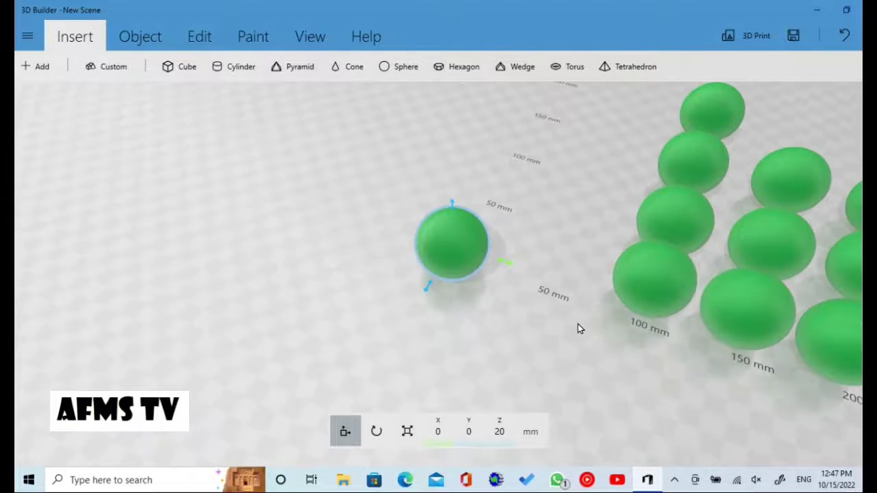
drag(458, 250, 725, 164)
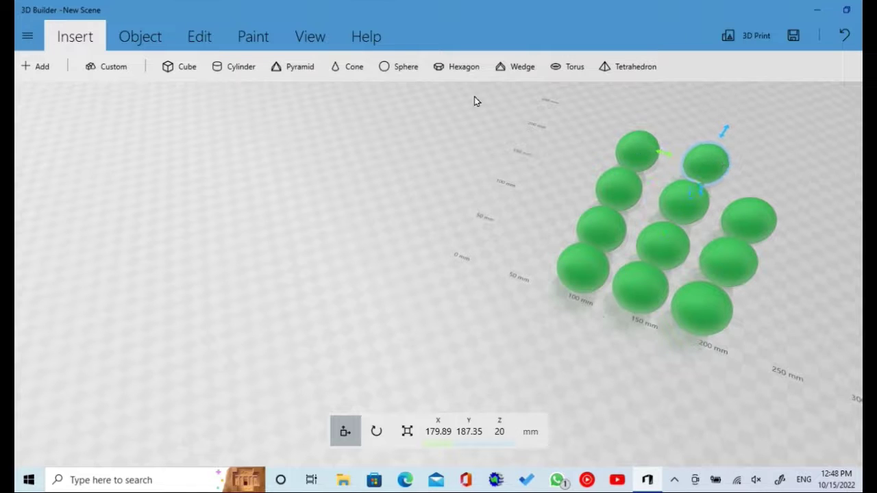
click(401, 68)
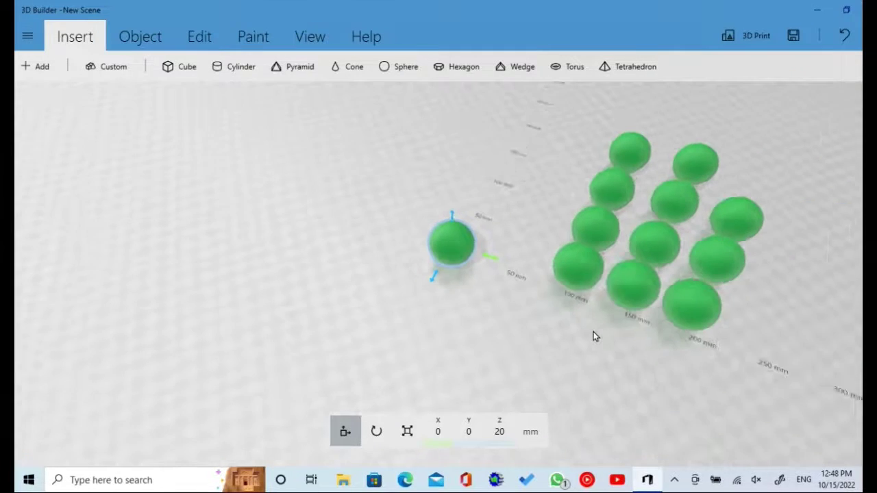
drag(458, 239, 711, 188)
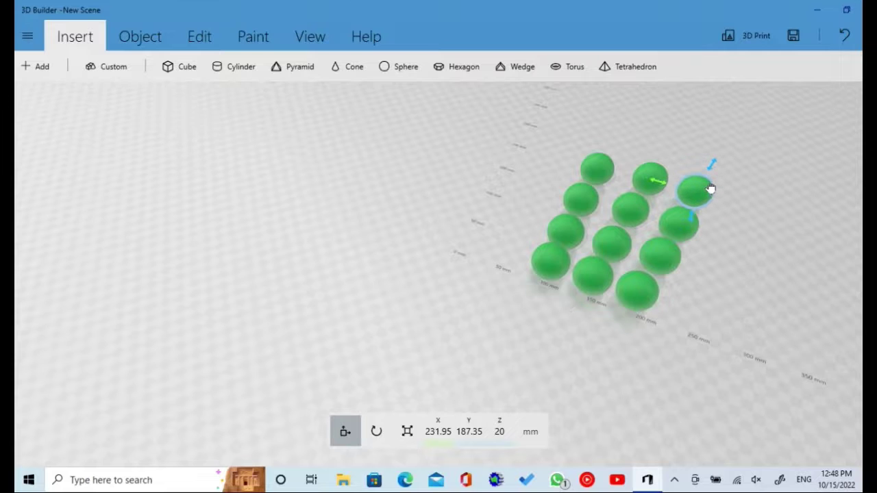
Move the middle sphere of the back row to about X 177 mm, Y 179 mm.
click(653, 182)
drag(647, 192, 644, 190)
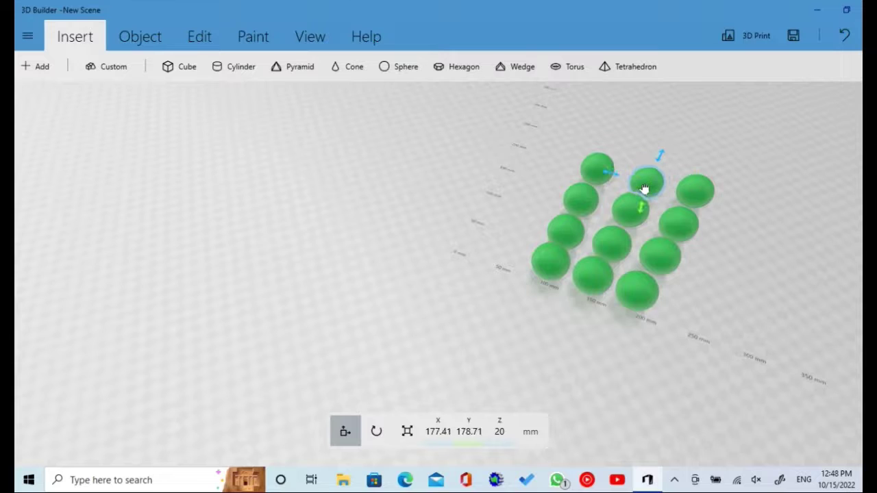
click(624, 205)
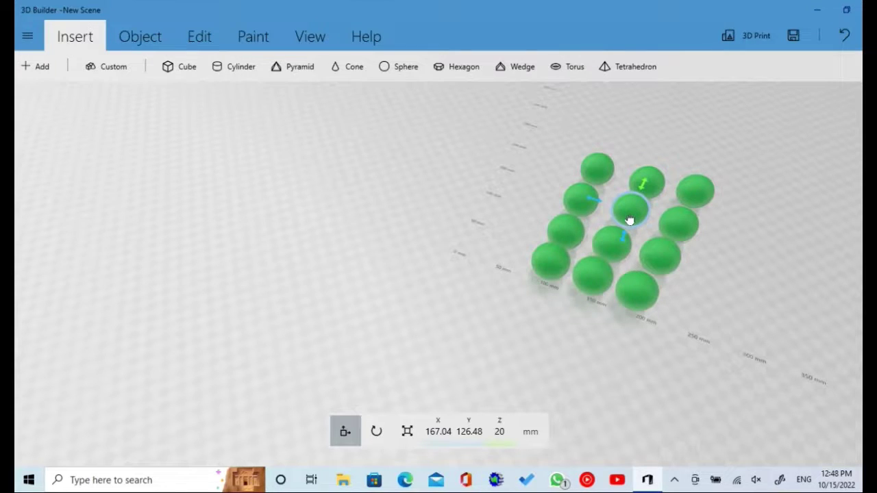
Paint the first sphere of the back row, at X 117 mm, with the standard purple at full coverage.
click(603, 170)
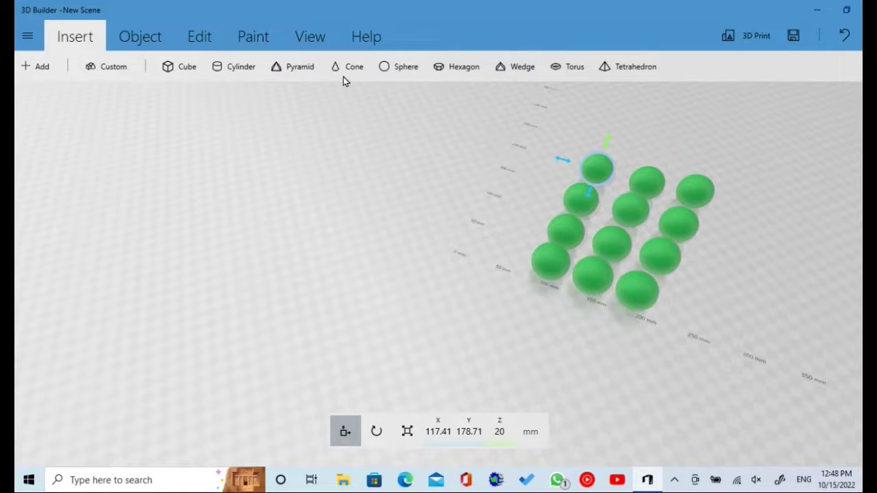
click(270, 39)
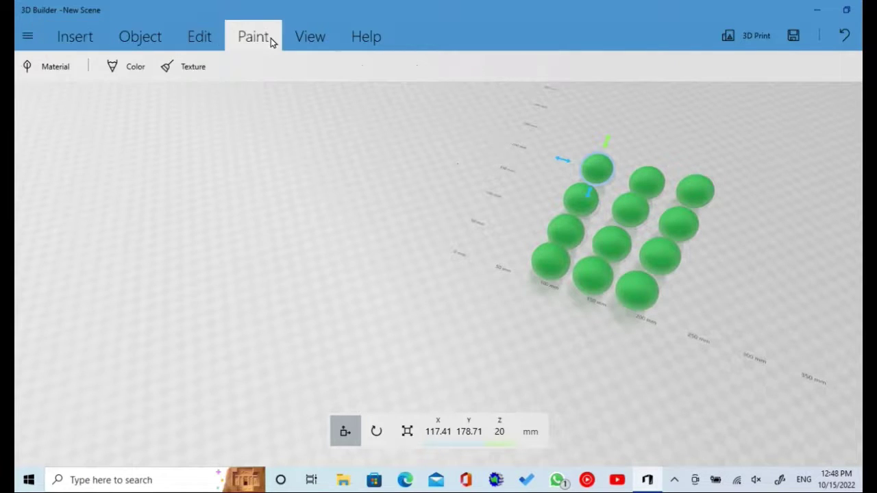
click(131, 69)
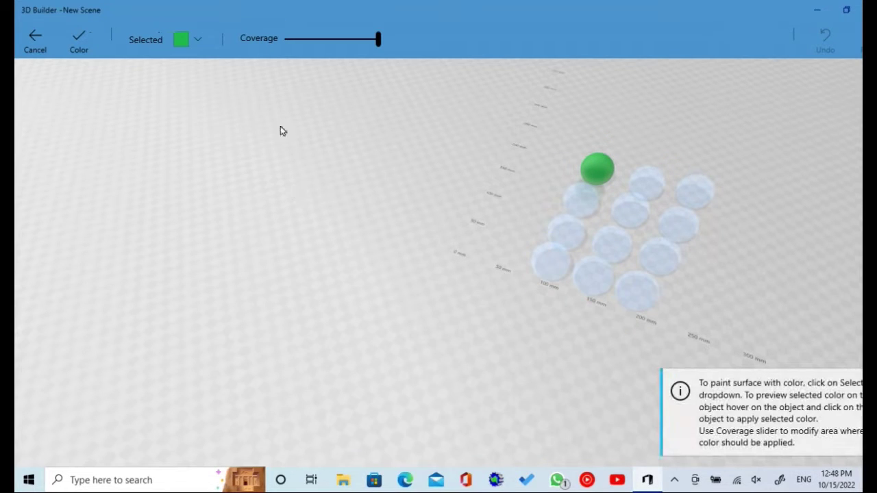
click(197, 40)
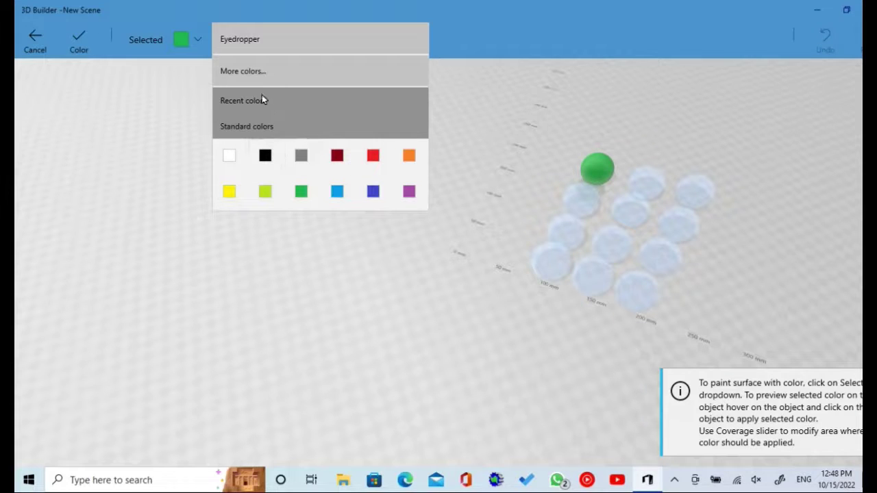
click(409, 192)
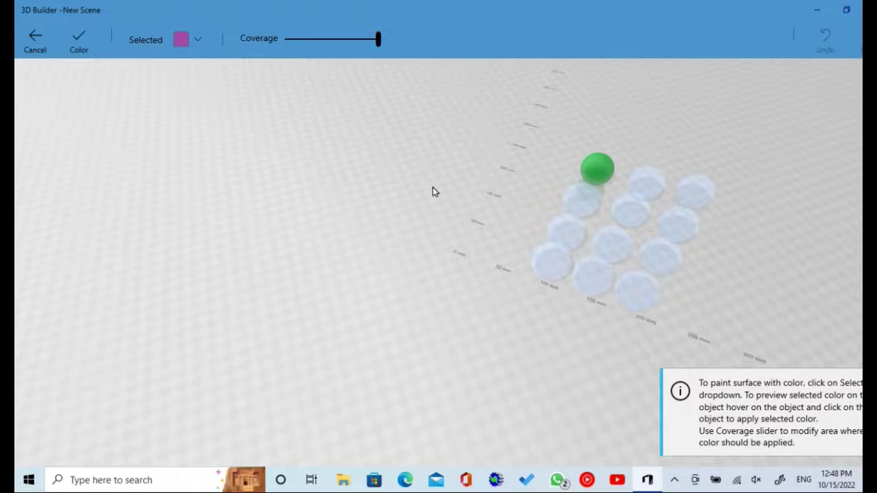
click(594, 165)
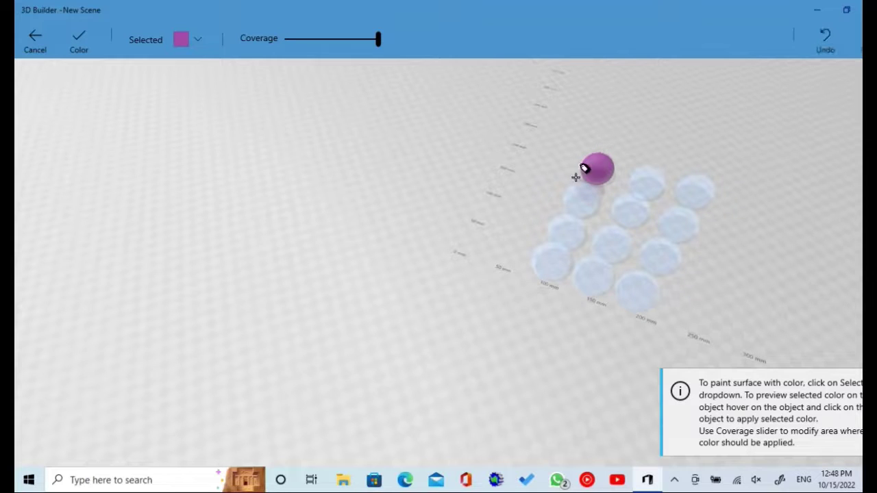
click(92, 50)
Paint the middle sphere of the back row with the standard indigo blue and apply the color.
click(652, 185)
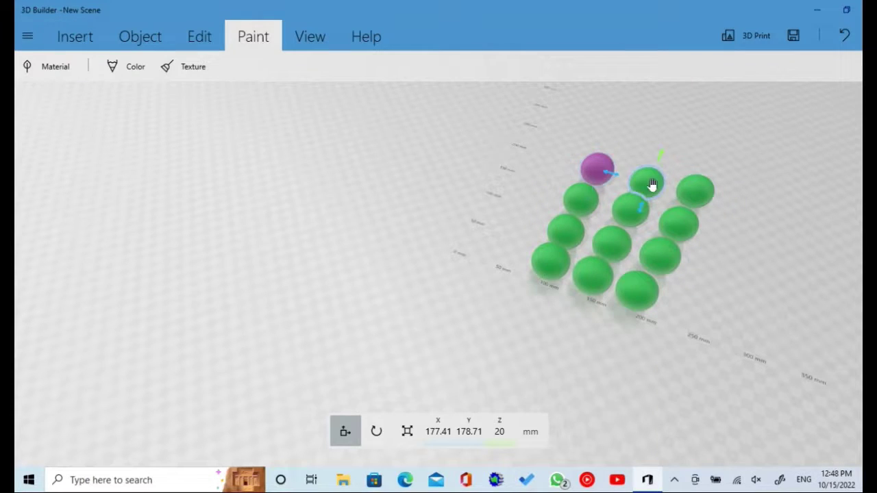
click(140, 67)
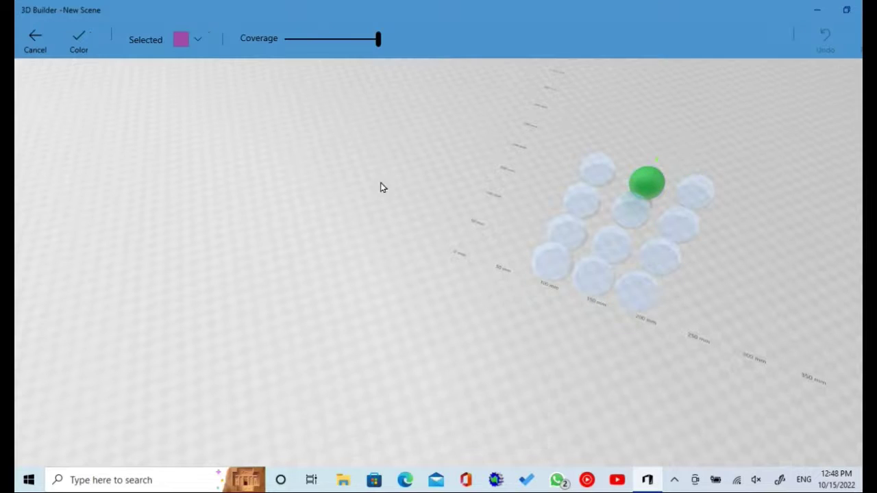
click(181, 45)
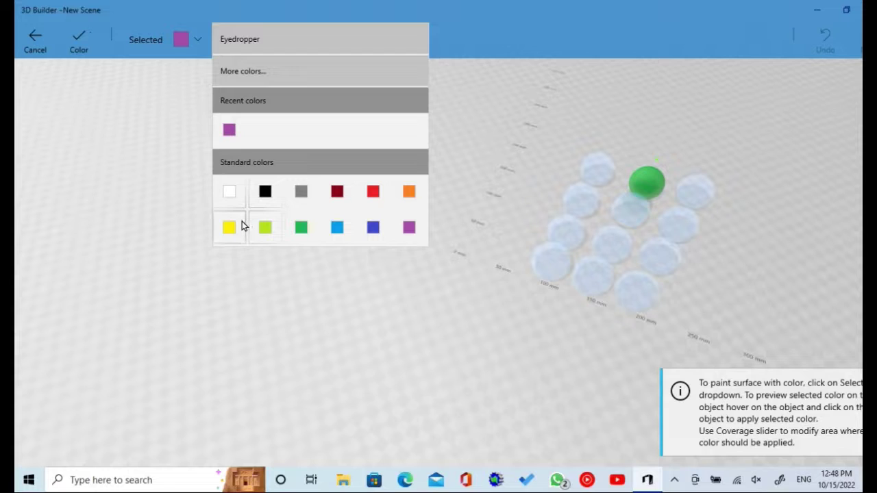
click(374, 227)
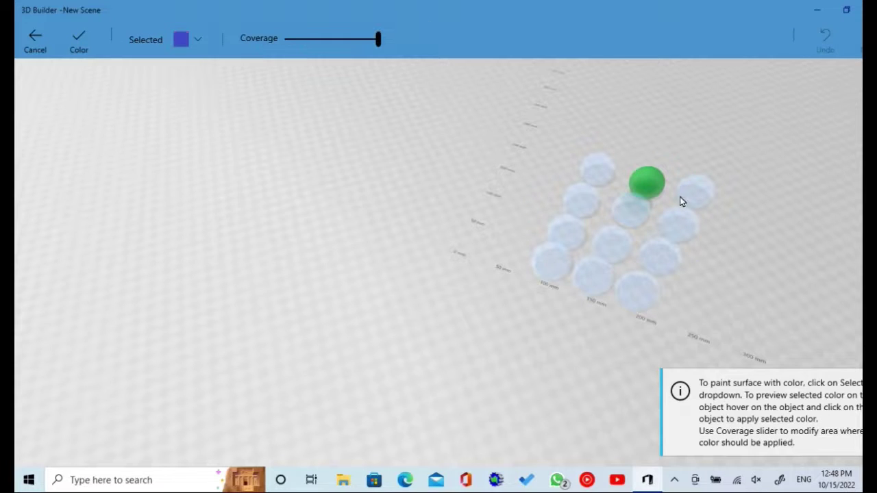
click(663, 170)
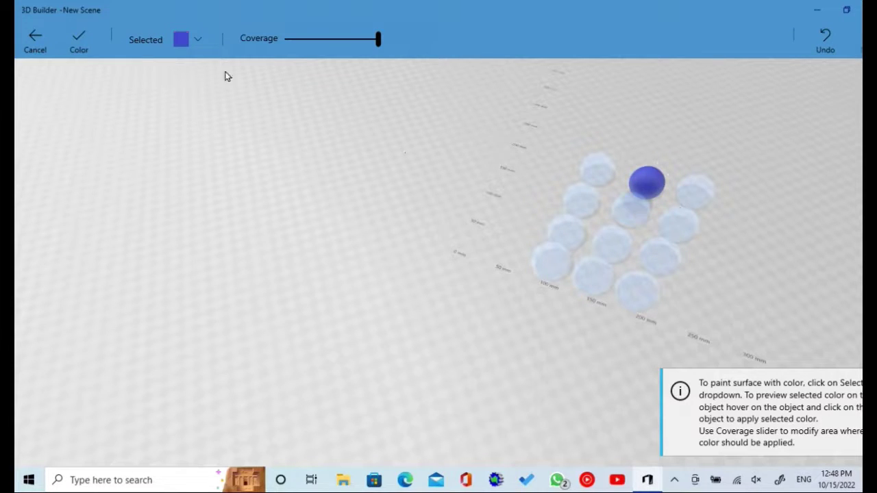
click(79, 40)
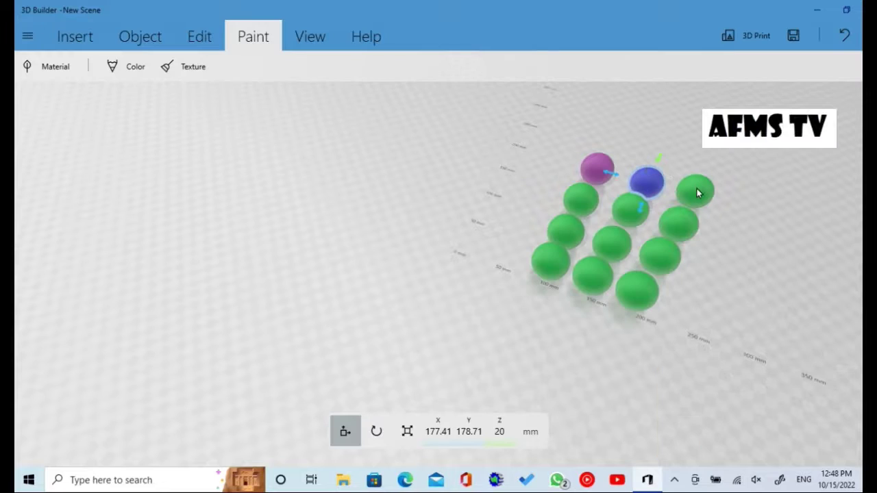
Select the last green sphere of the back row and examine the sphere grid from several angles and distances.
click(698, 196)
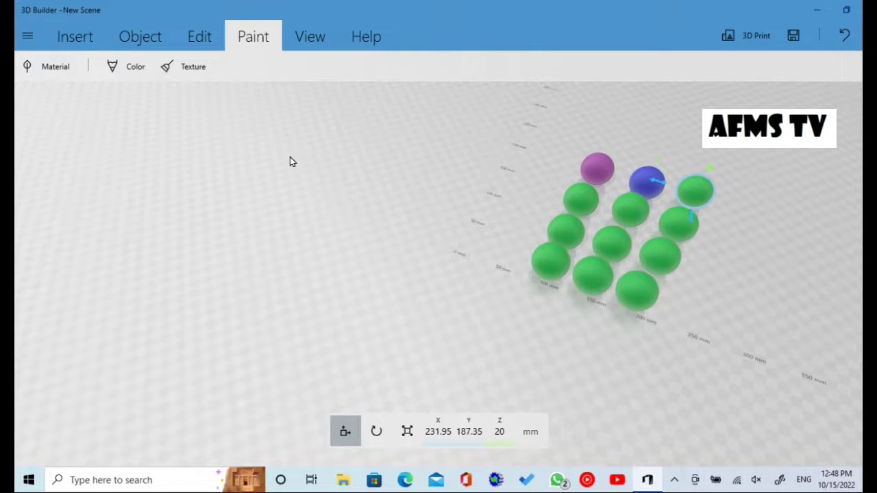
scroll(694, 219, up, 2)
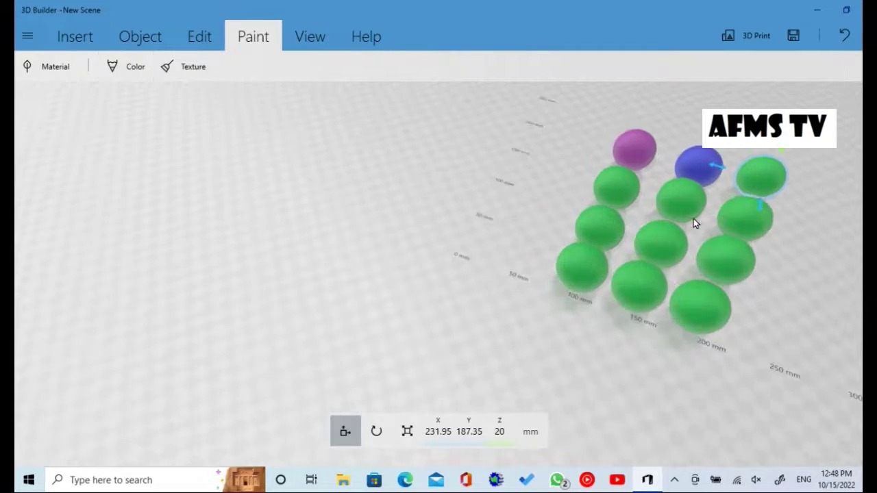
drag(811, 304, 740, 322)
drag(462, 218, 435, 196)
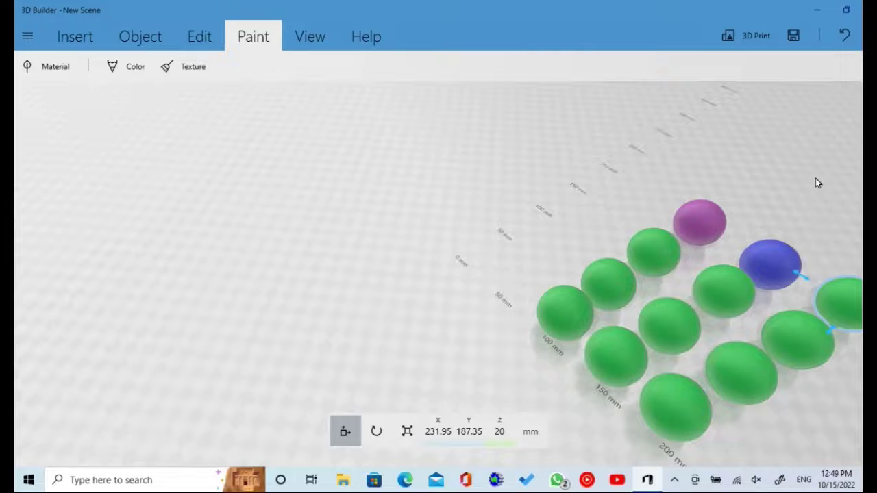
drag(817, 182, 815, 172)
drag(581, 367, 662, 370)
scroll(706, 327, up, 2)
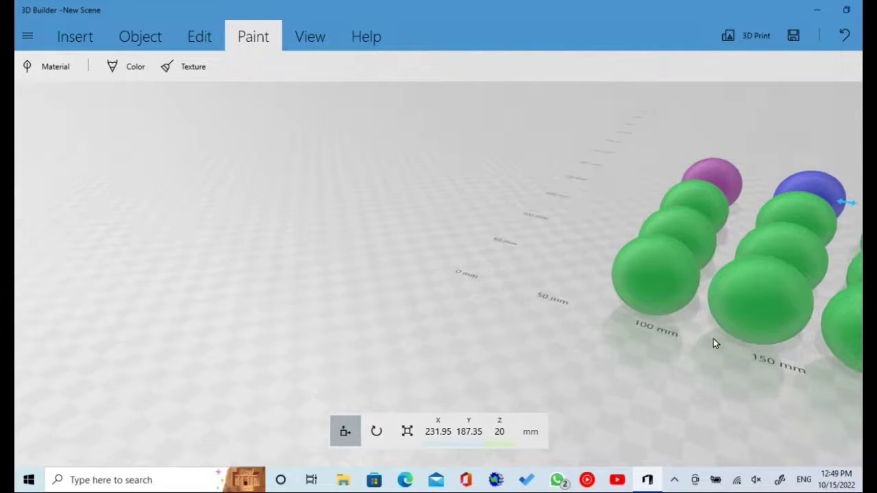
drag(744, 338, 769, 333)
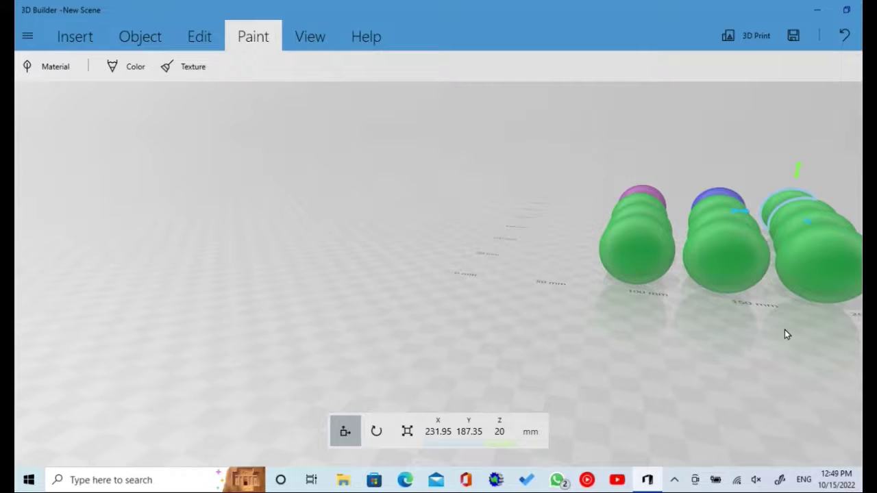
scroll(786, 335, down, 3)
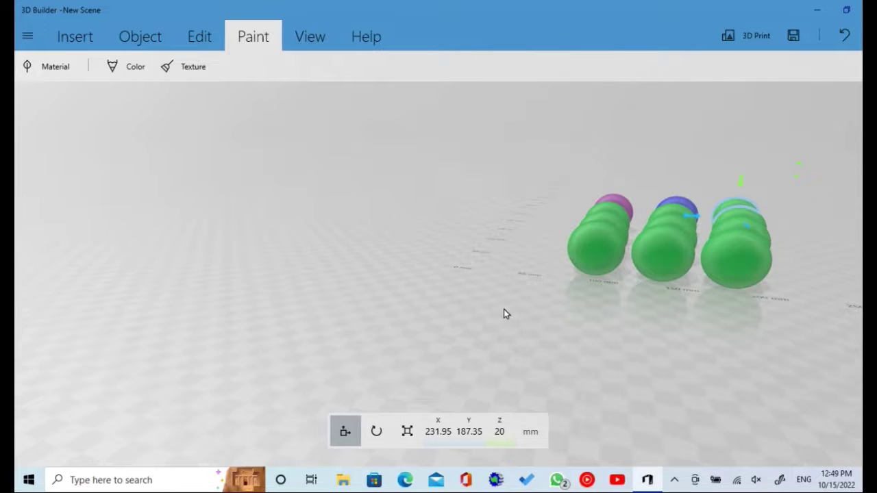
scroll(422, 300, up, 2)
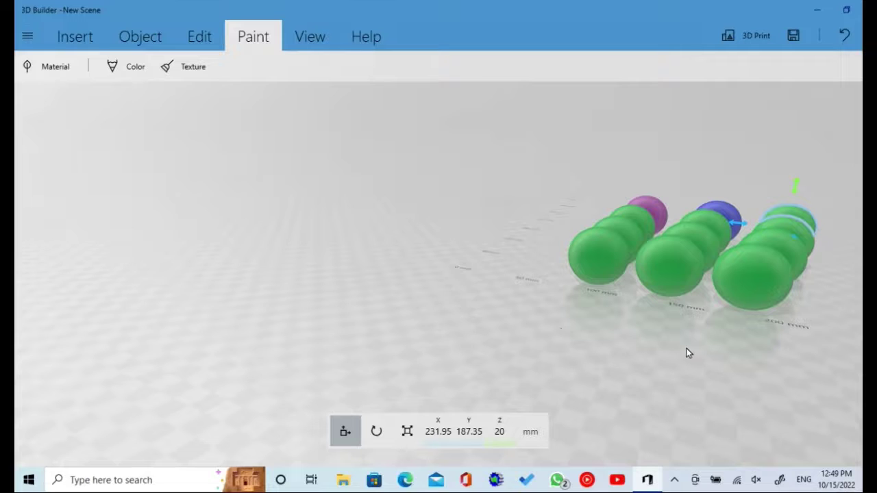
scroll(631, 348, up, 2)
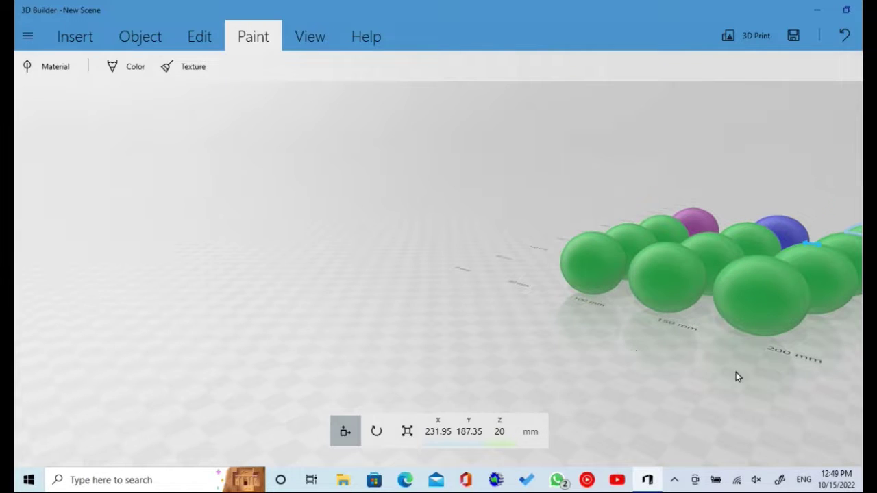
scroll(736, 372, down, 1)
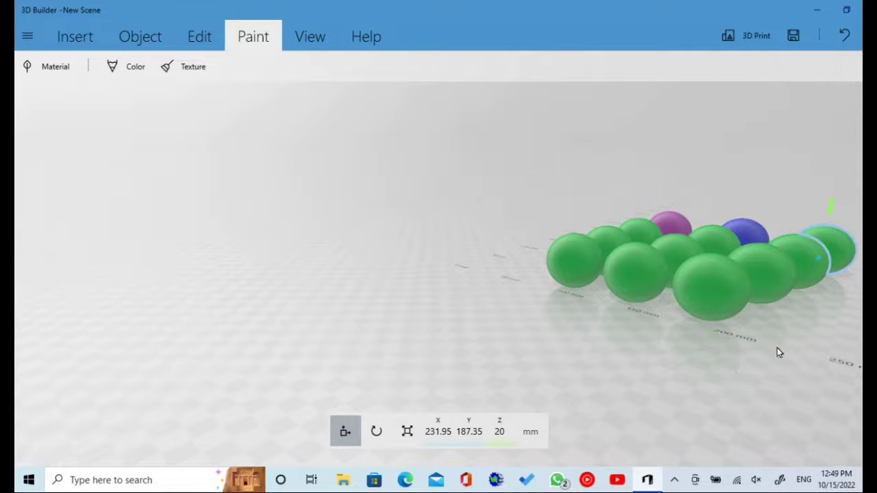
Paint the last sphere of the back row, at X 232 mm, with the standard light blue and apply the color.
click(132, 68)
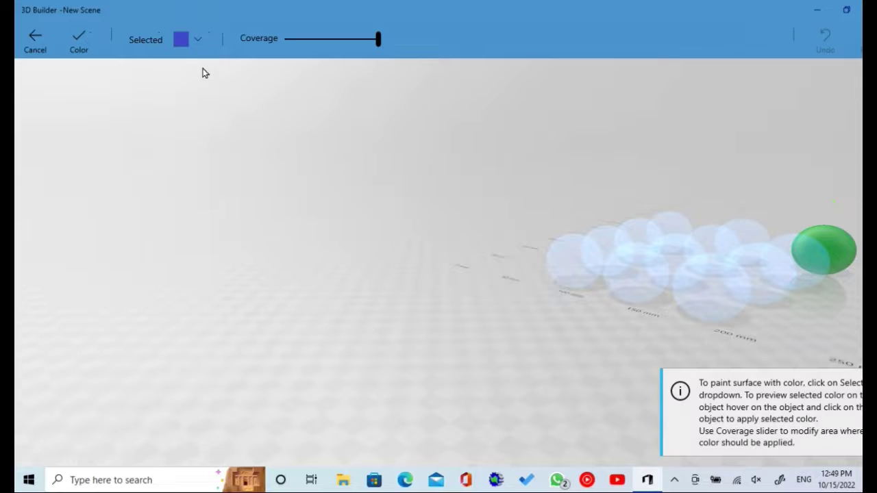
click(180, 39)
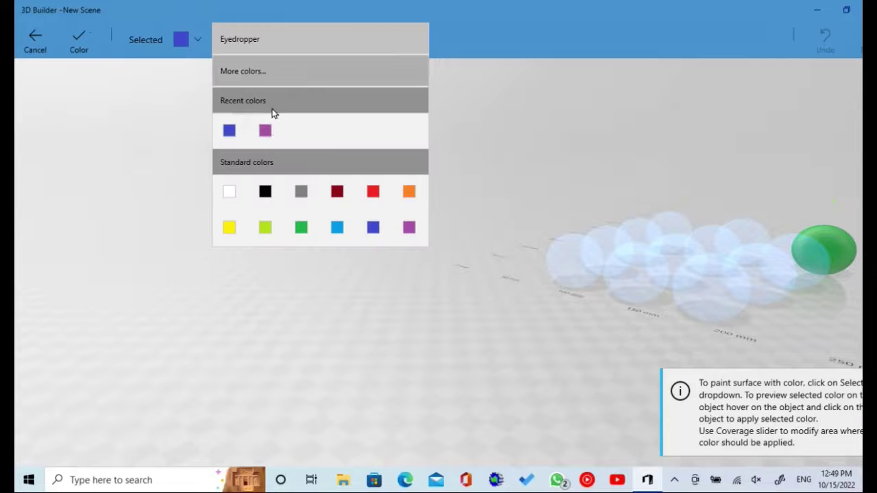
click(337, 228)
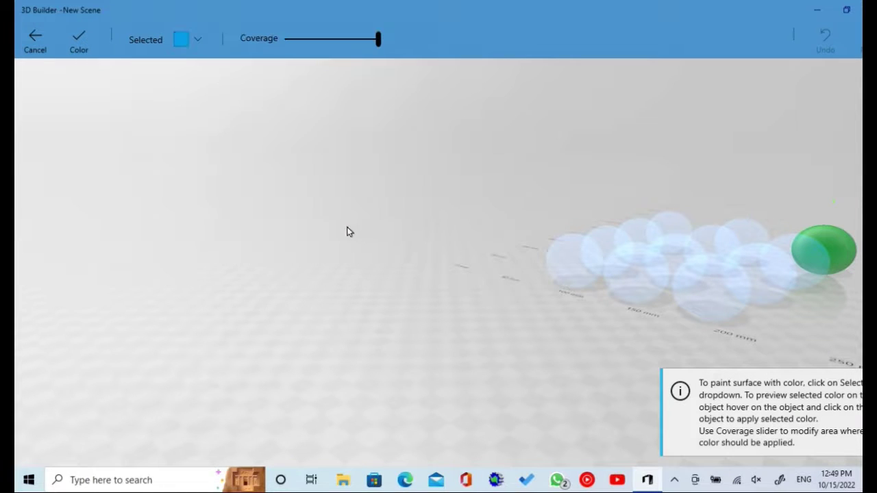
click(843, 249)
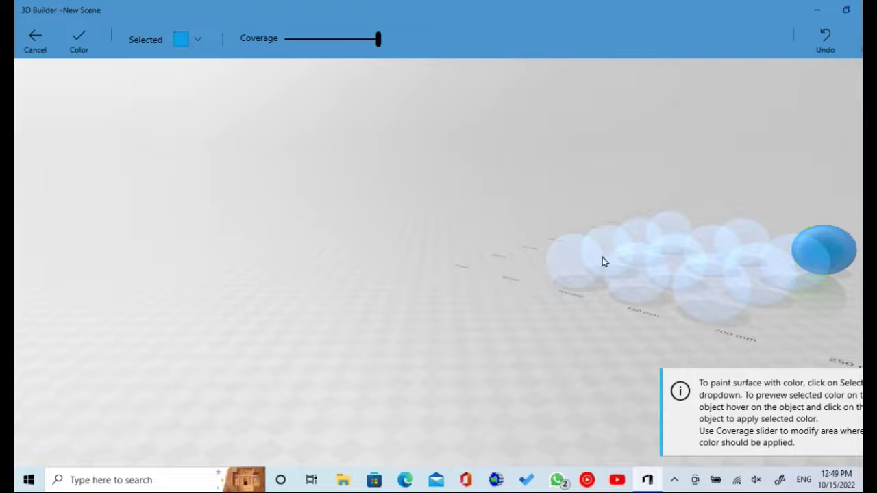
click(96, 58)
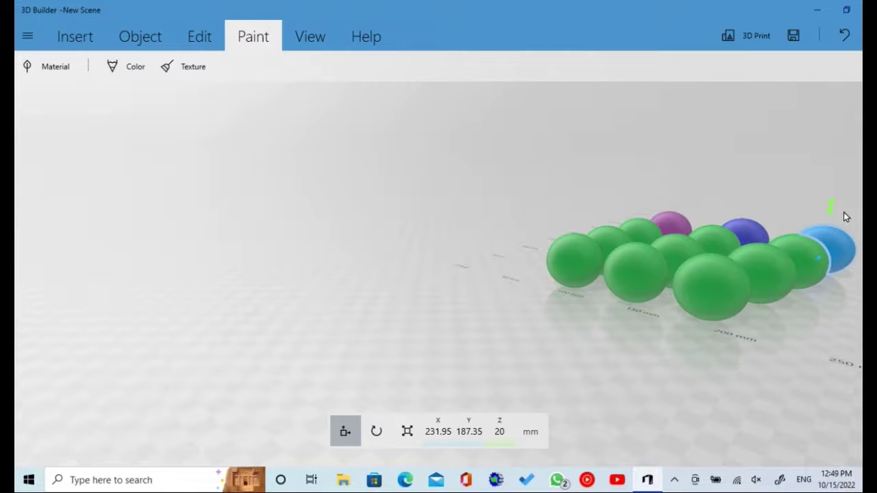
Paint the last sphere of the second row from the back, at X 220 mm, with the standard lime and apply it.
click(799, 256)
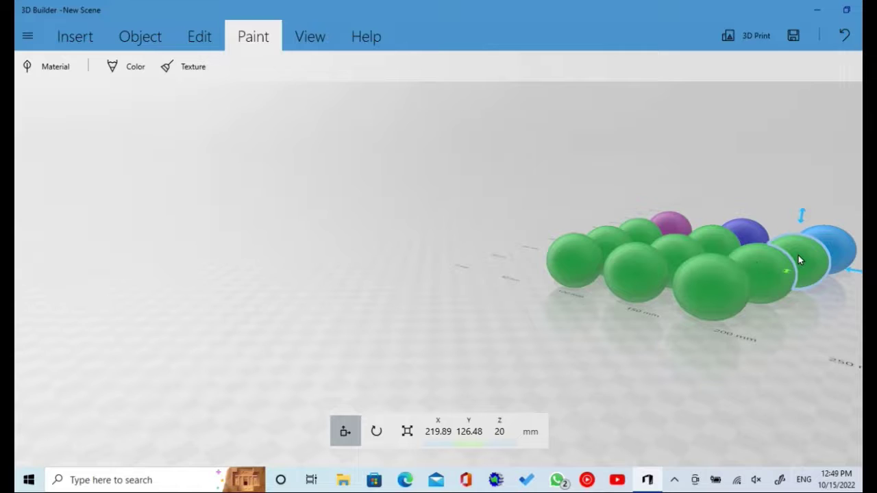
click(124, 67)
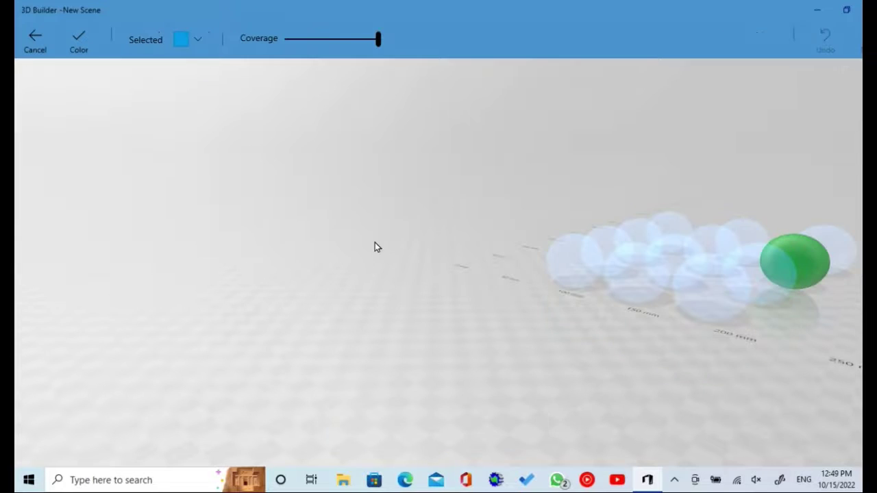
click(189, 42)
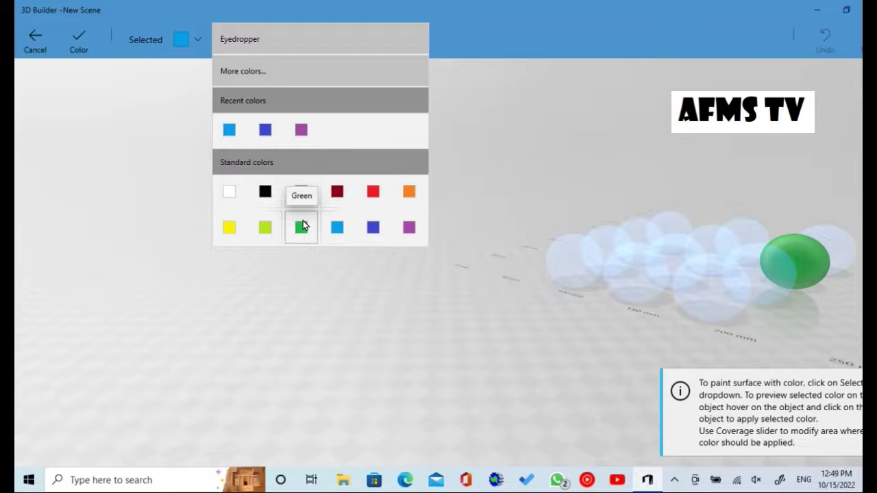
click(265, 227)
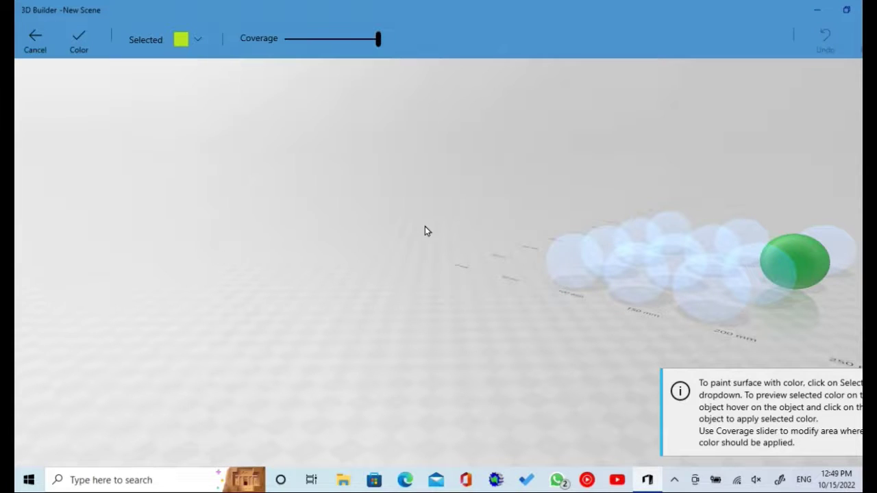
click(820, 248)
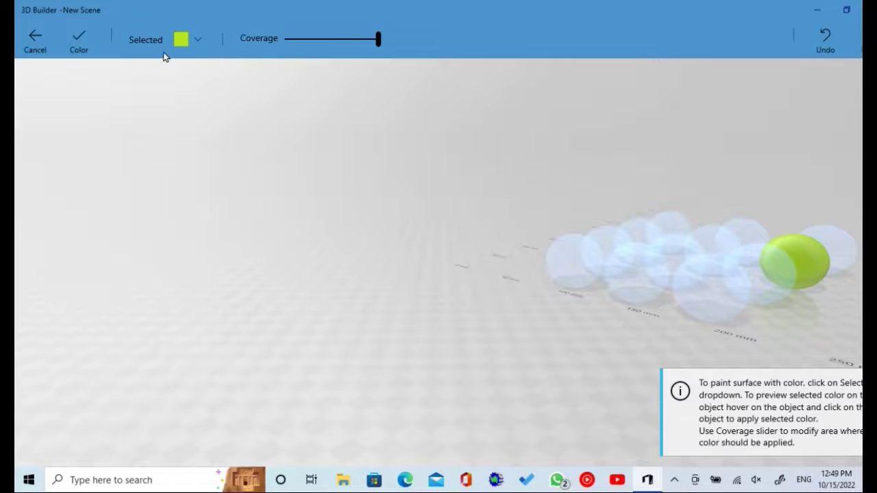
click(78, 48)
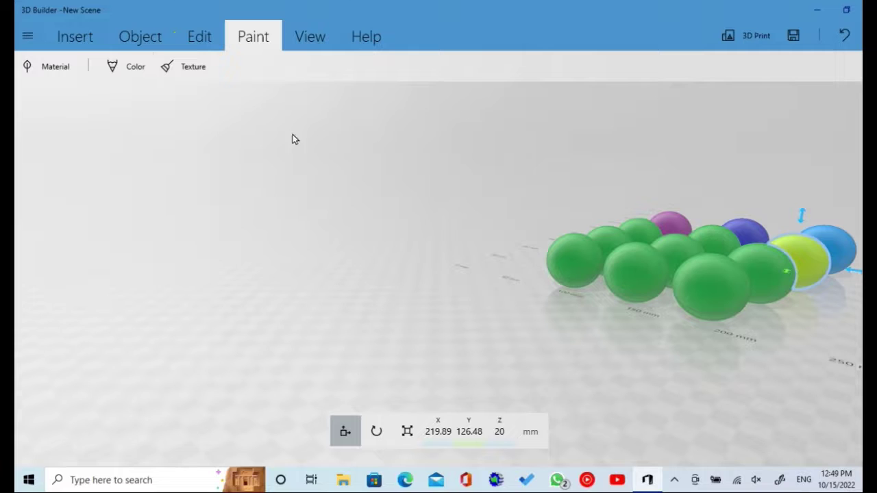
Paint the middle sphere of the second row from the back with the standard Green and apply the color.
click(724, 235)
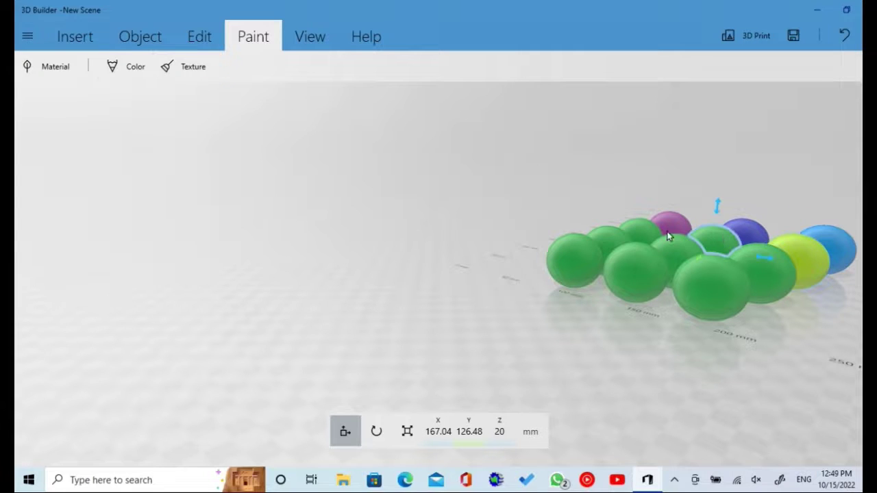
click(129, 71)
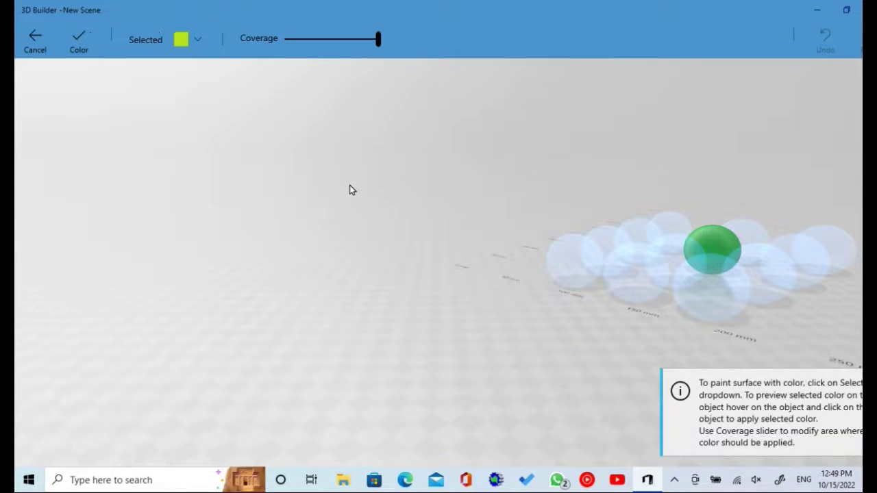
click(185, 43)
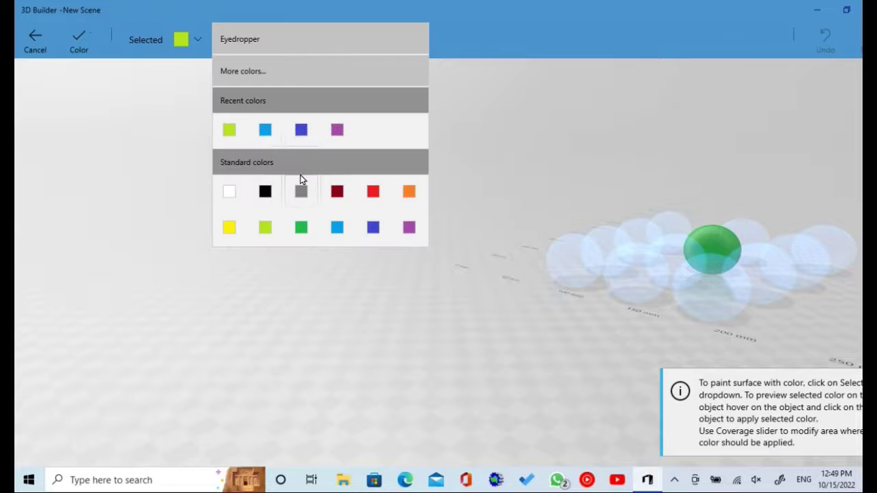
click(301, 226)
click(718, 248)
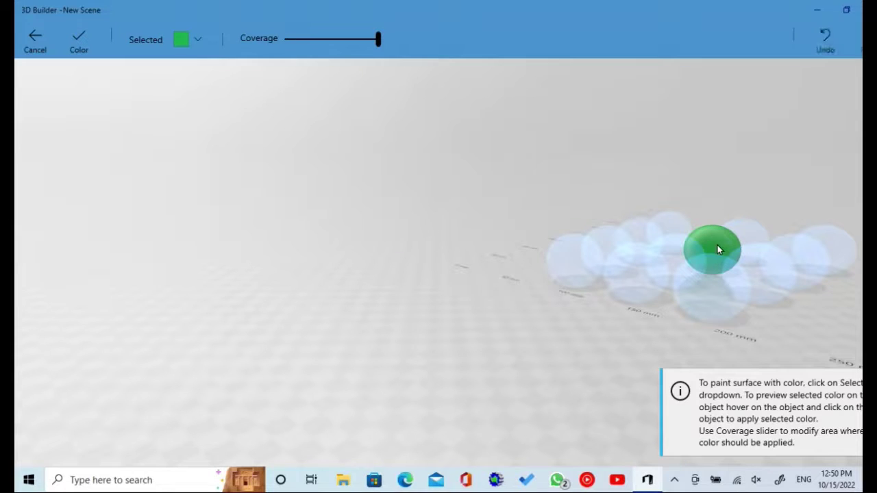
click(85, 39)
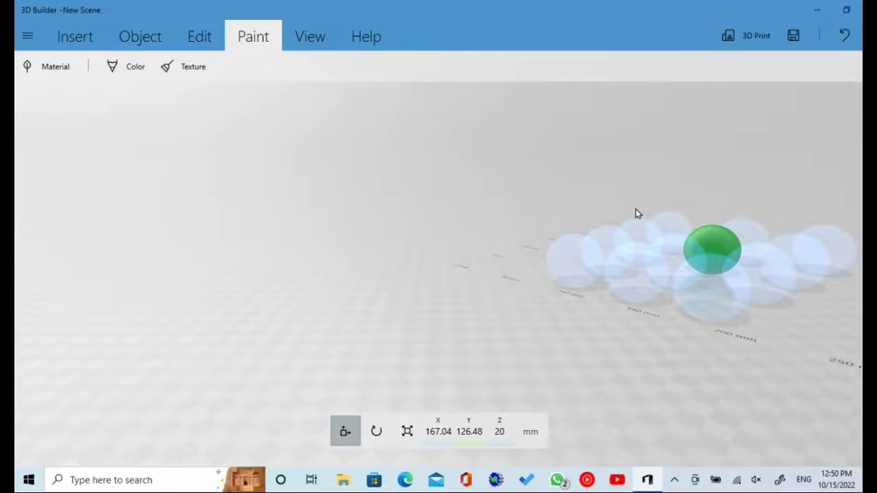
Paint the first sphere of the second row from the back, at X 111 mm, with the standard yellow and apply it.
click(647, 237)
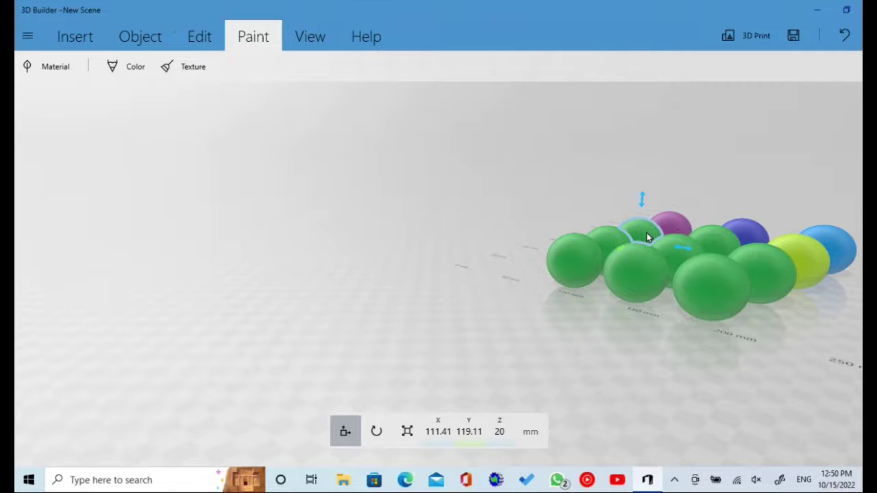
click(143, 66)
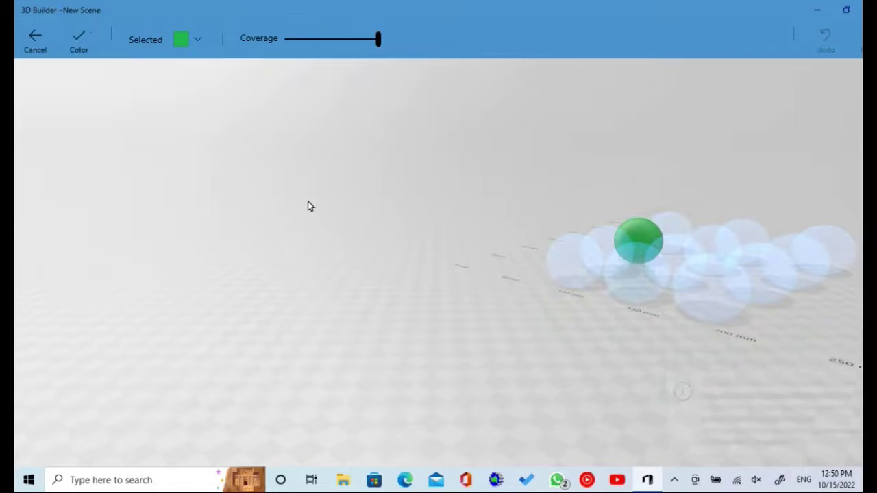
click(184, 39)
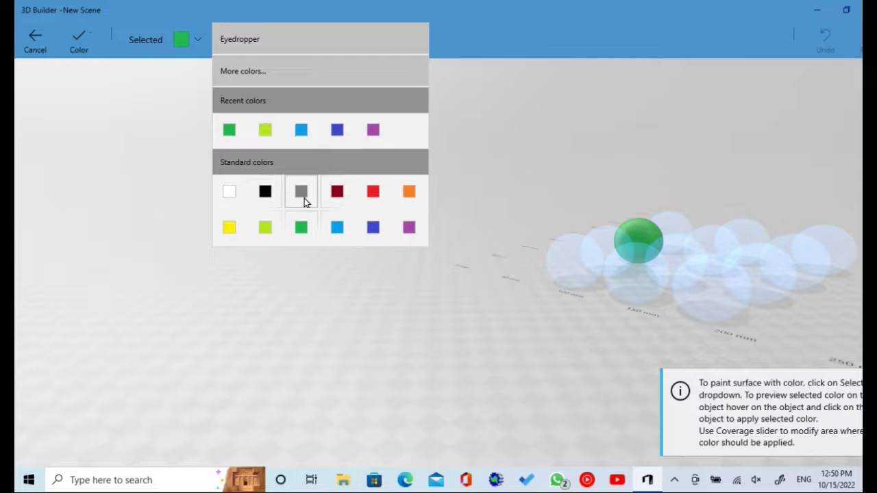
click(241, 227)
click(651, 221)
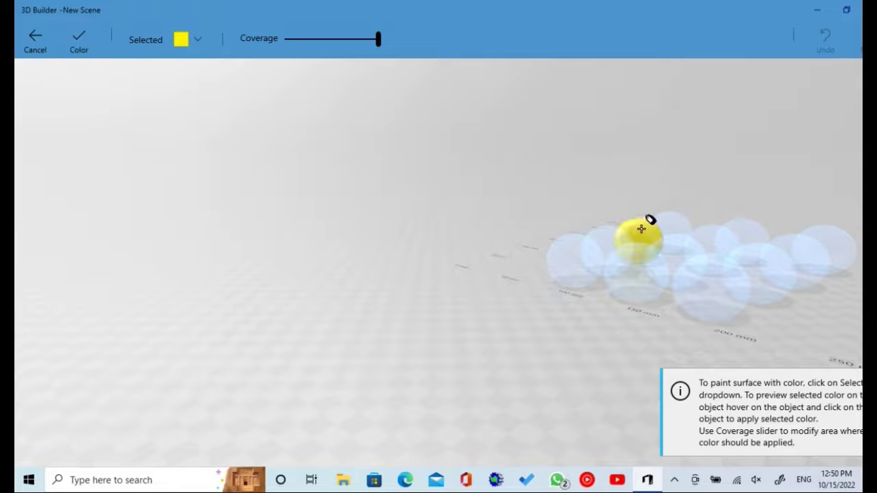
click(79, 41)
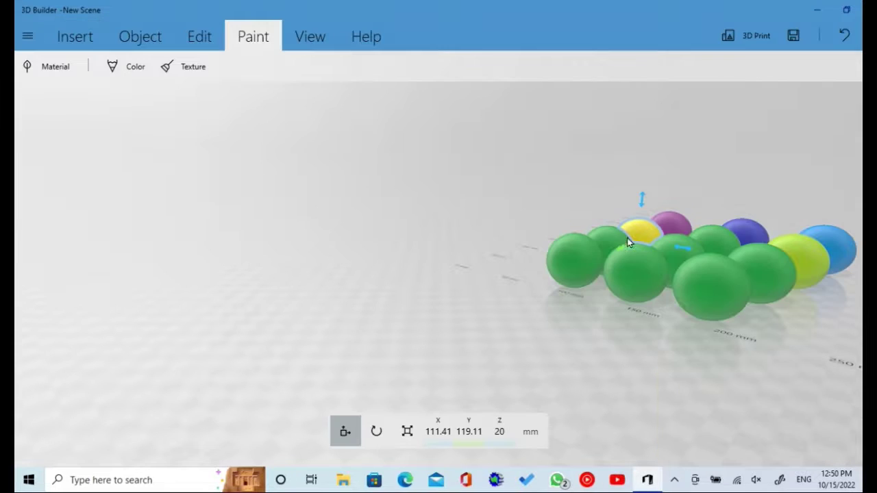
Paint the last sphere of the third row from the back, at X 207 mm, with the standard orange and apply it.
click(781, 275)
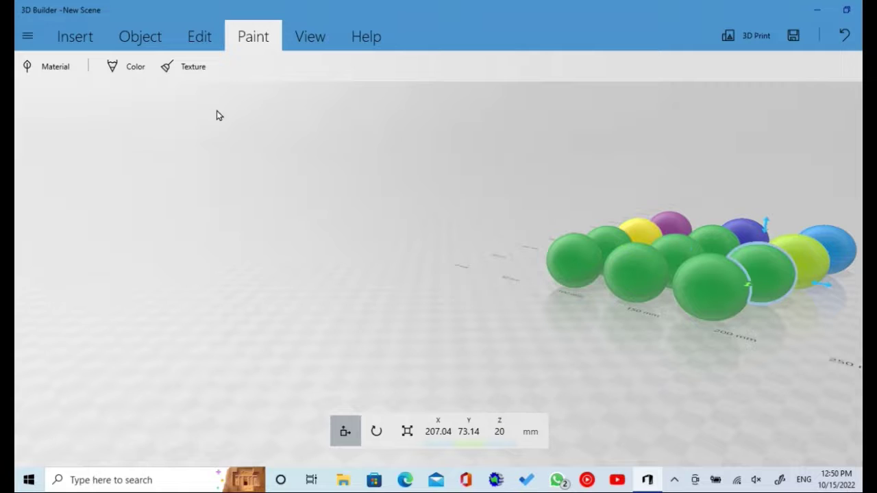
click(131, 66)
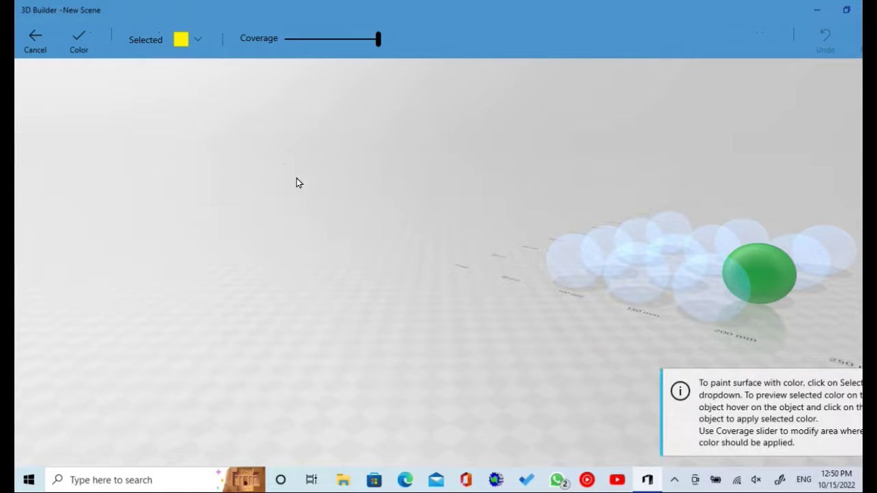
click(181, 39)
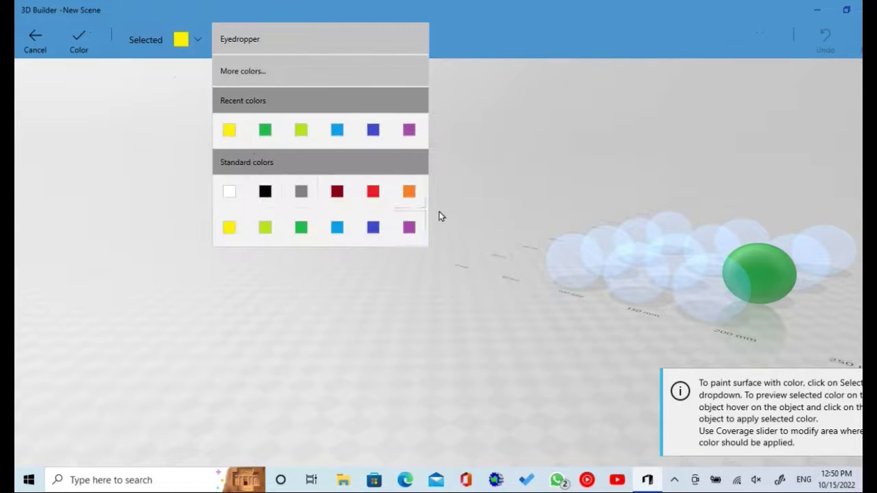
click(412, 191)
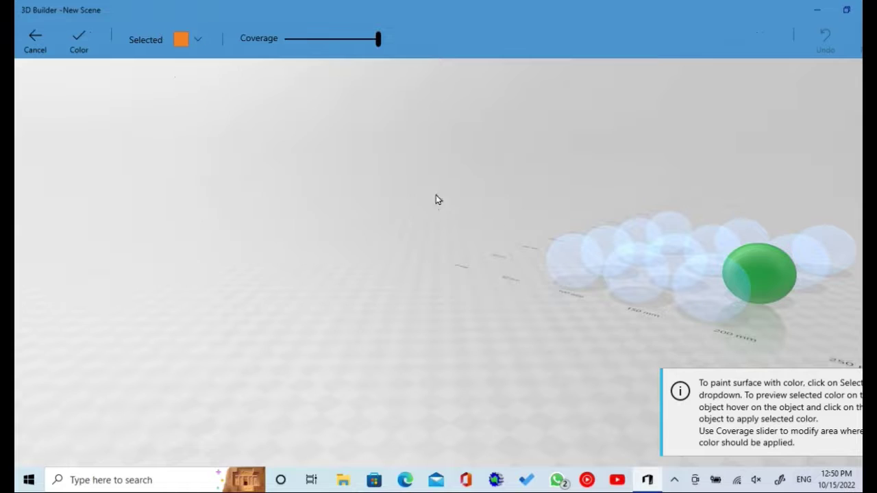
click(769, 288)
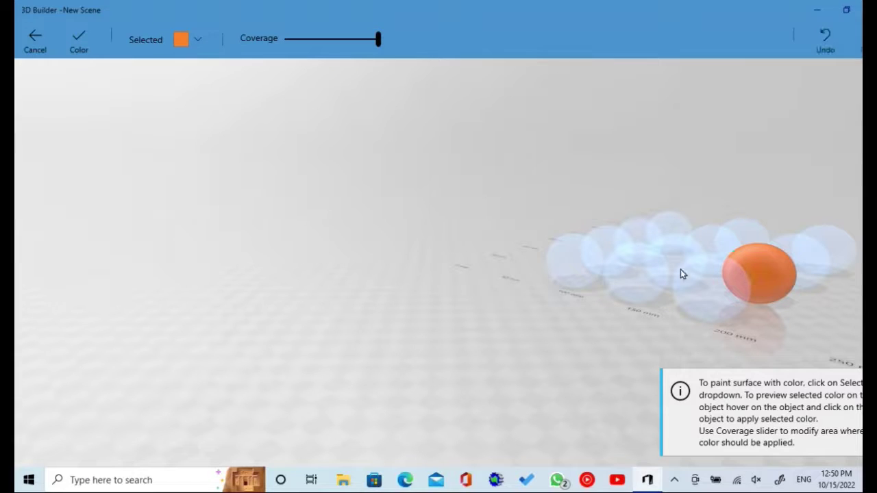
click(79, 41)
Paint the middle sphere of the third row from the back, at X 157 mm, with the standard red and apply it.
click(686, 251)
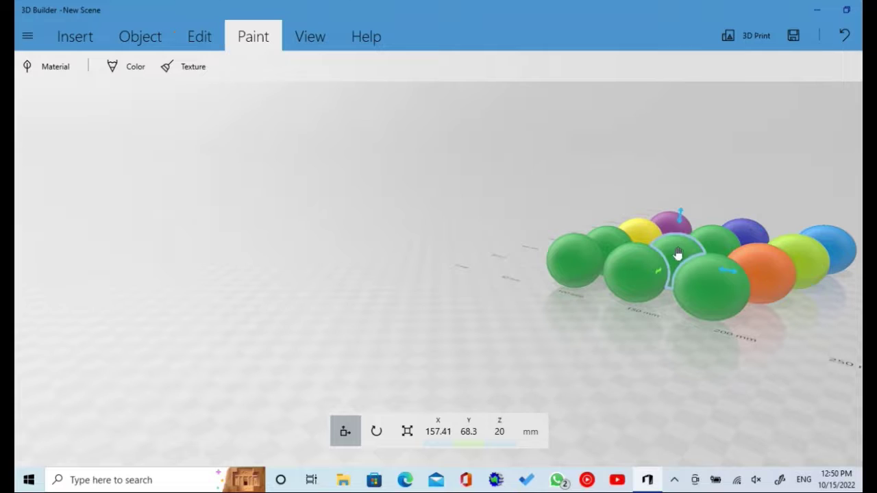
click(135, 65)
click(187, 43)
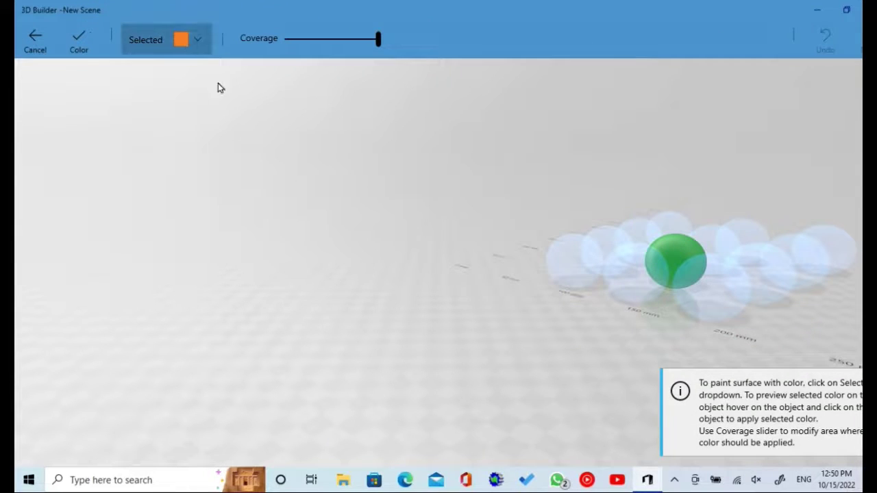
click(374, 227)
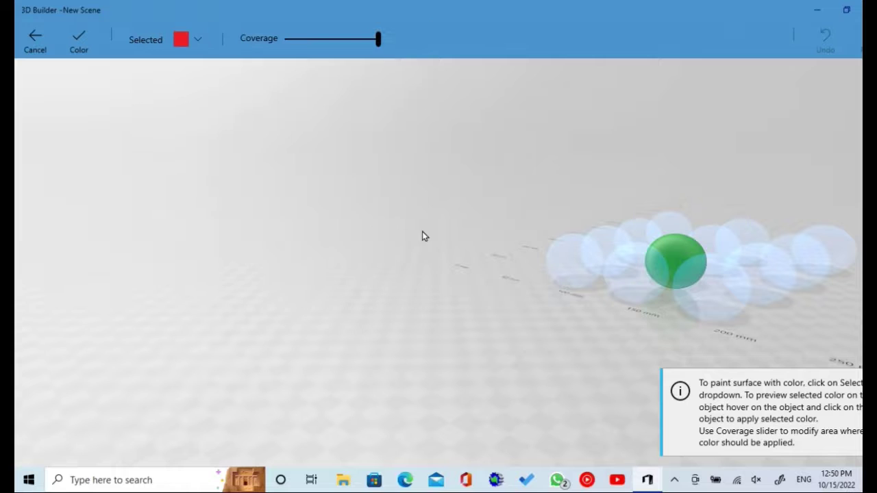
click(77, 40)
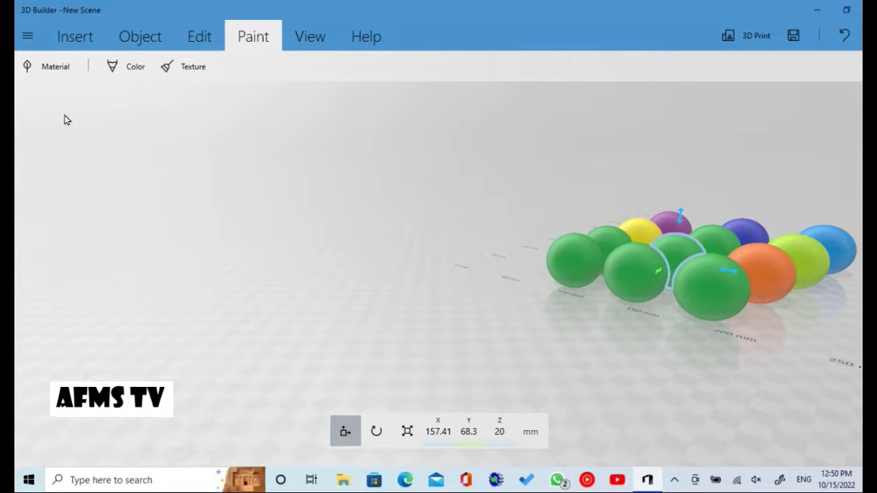
click(126, 67)
click(662, 235)
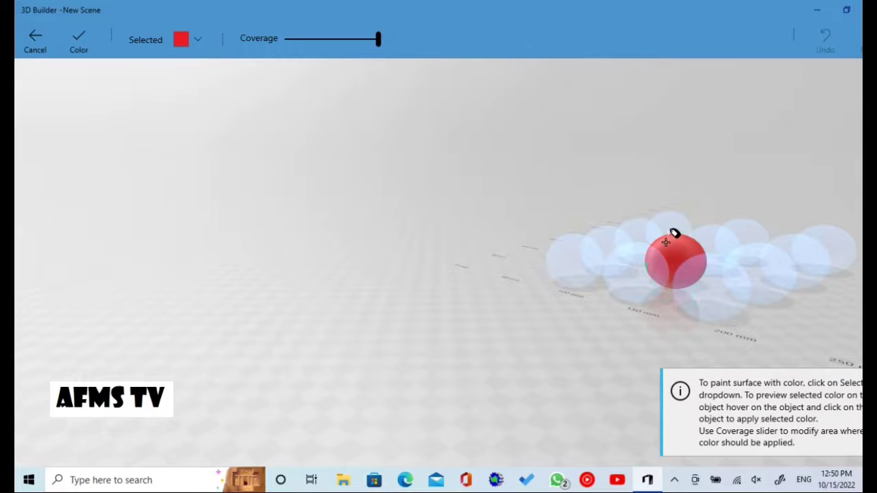
click(77, 41)
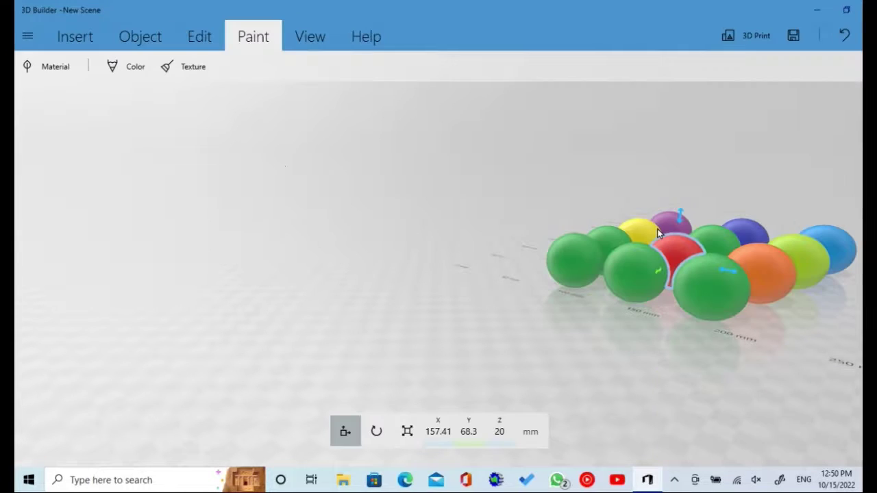
Paint the first sphere of the third row from the back, at X 107.75 mm, with the standard dark red and apply it.
click(613, 243)
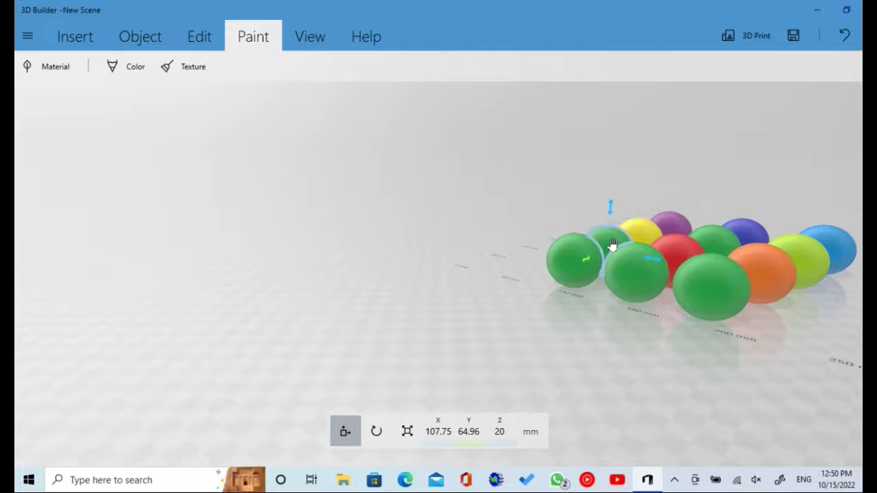
click(124, 69)
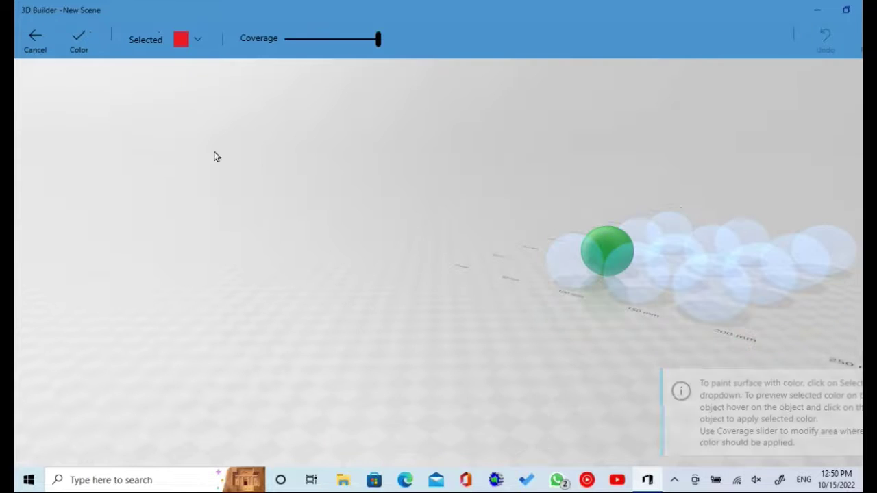
click(173, 42)
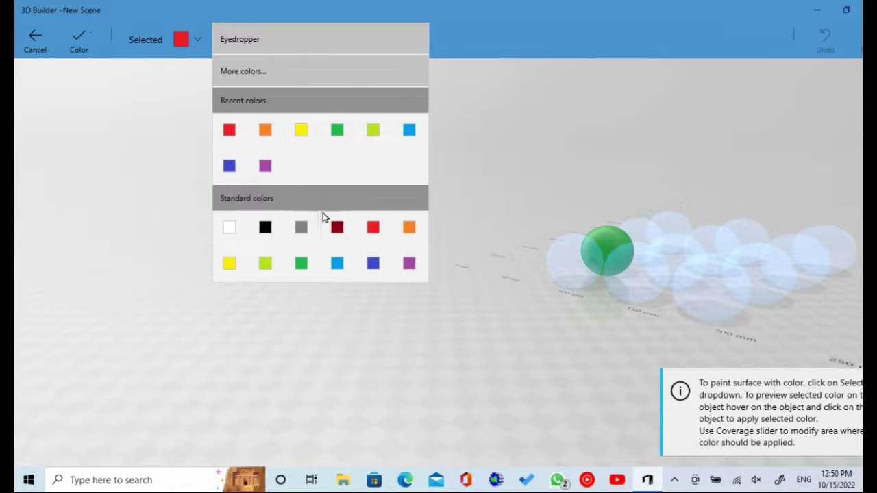
click(338, 229)
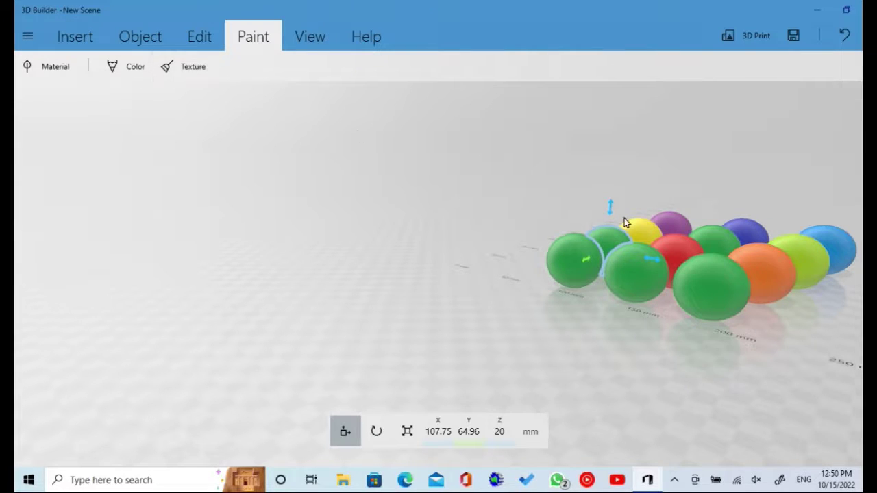
click(142, 77)
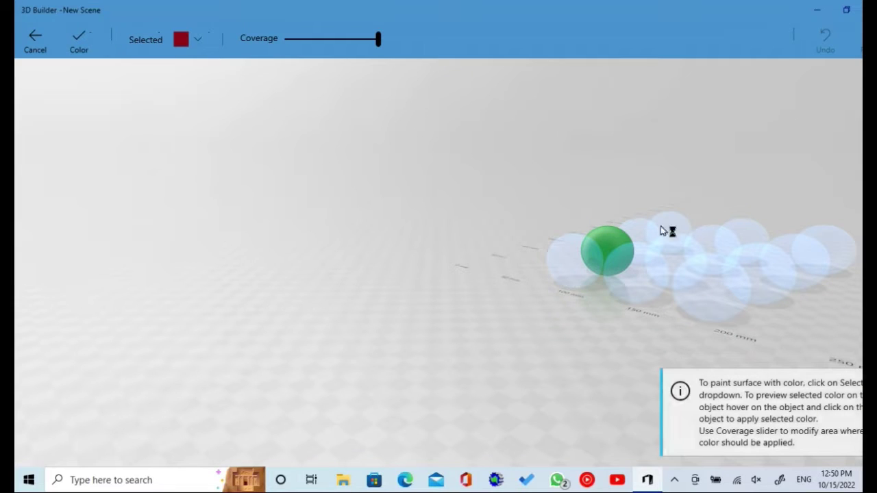
click(605, 229)
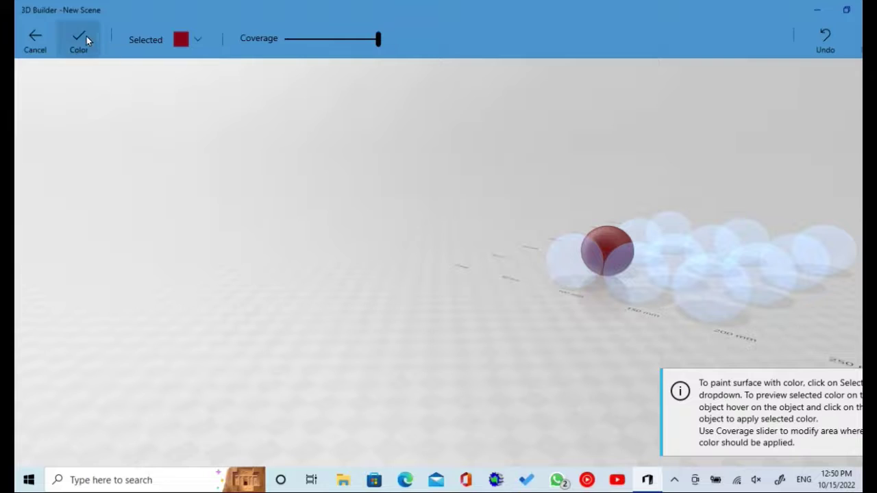
click(84, 38)
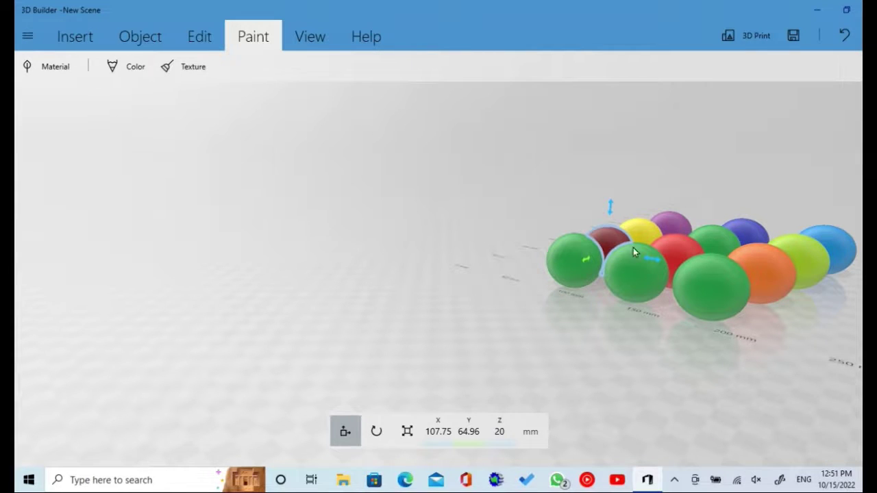
Paint the last sphere of the front row, at X 191.95 mm, with the standard gray and apply it.
click(701, 282)
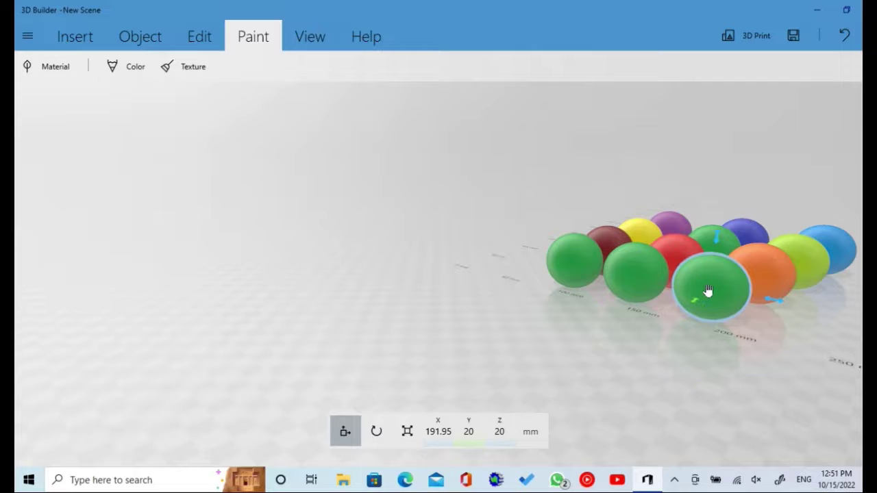
click(115, 67)
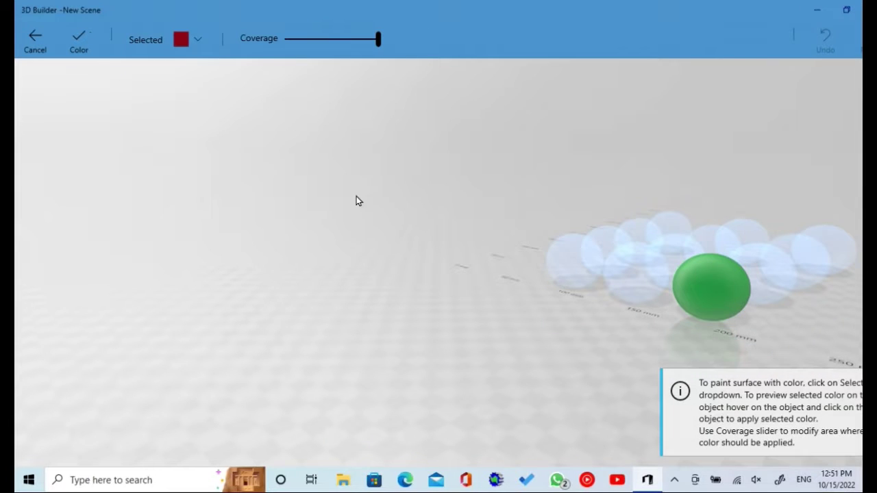
click(182, 47)
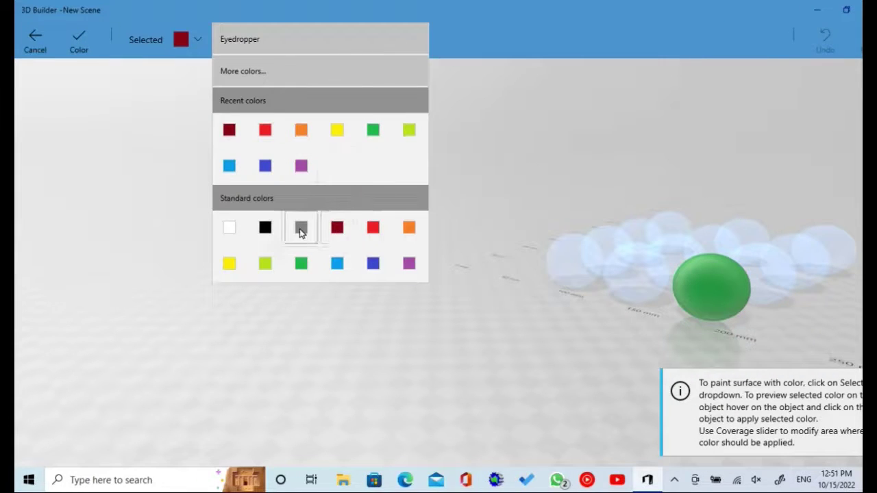
click(301, 227)
click(721, 272)
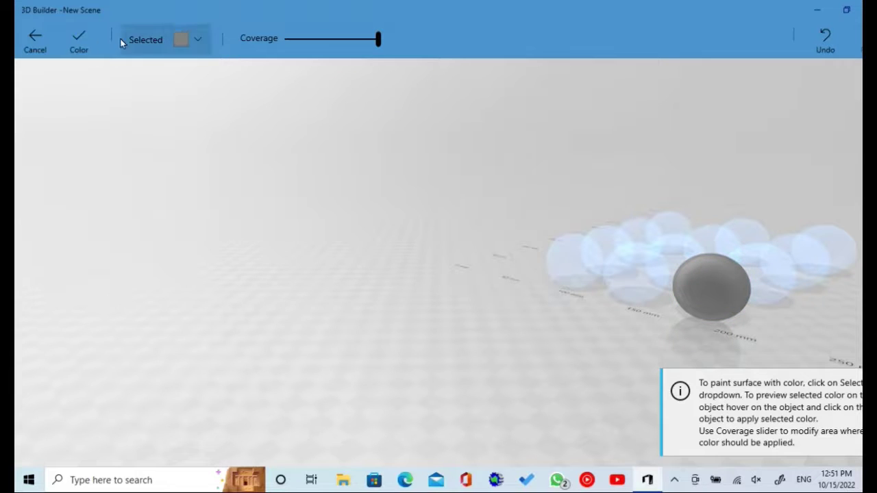
click(78, 40)
Paint the middle sphere of the front row, at X 147.75 mm, with the standard black and apply it.
click(641, 265)
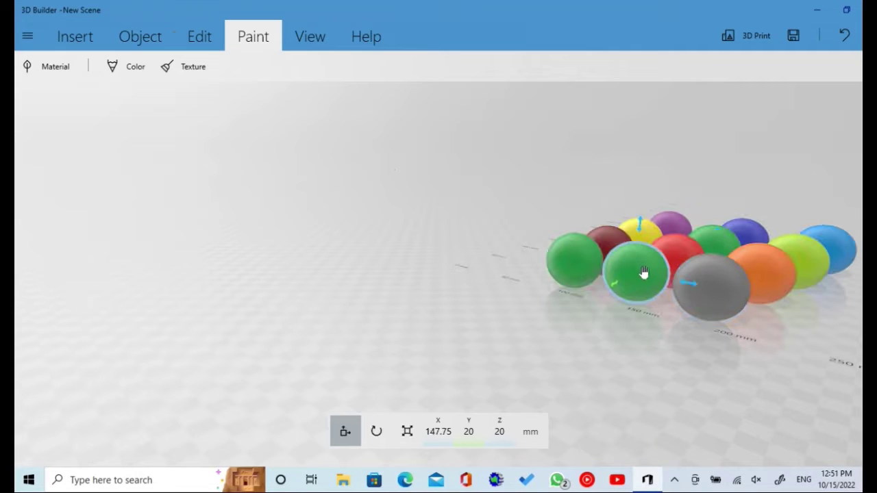
click(118, 67)
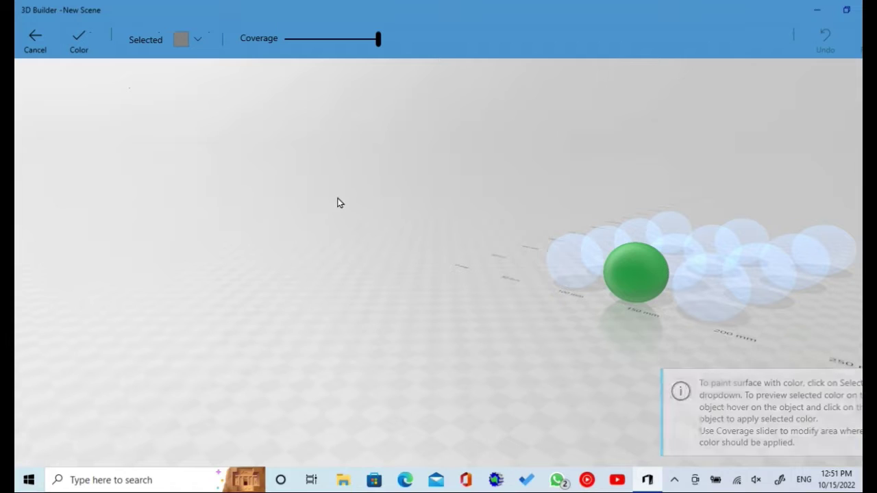
click(163, 41)
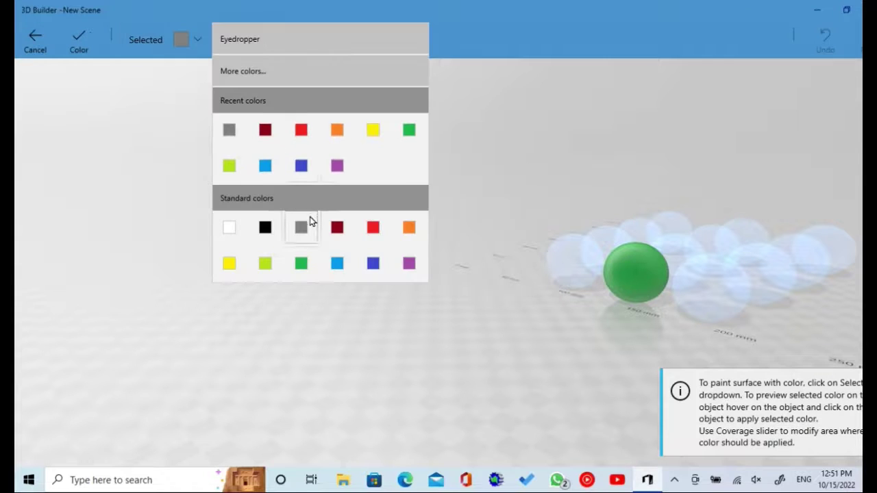
click(273, 227)
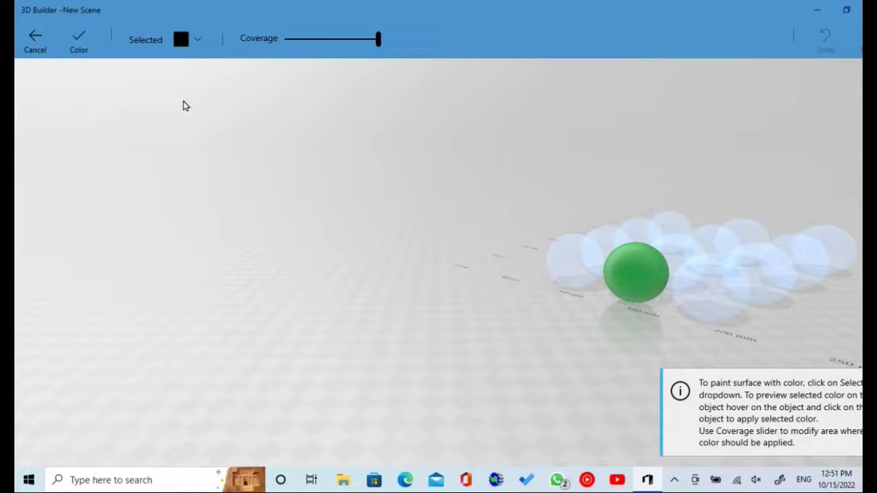
click(82, 43)
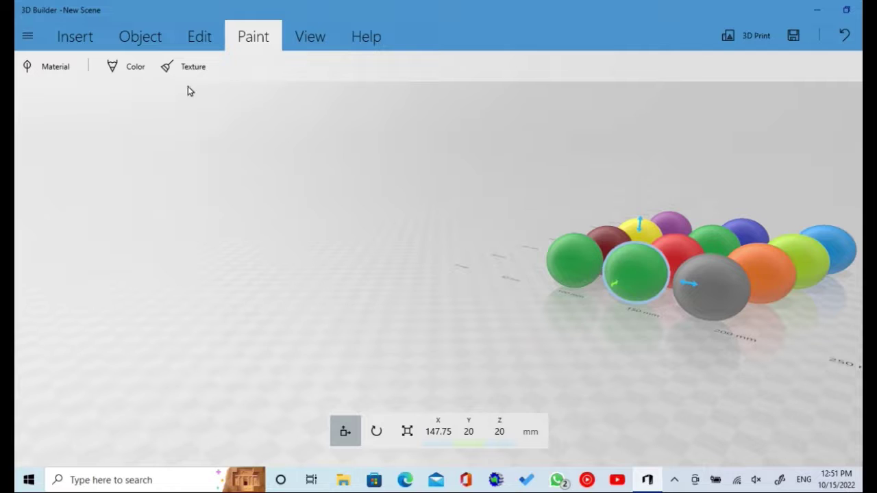
click(133, 69)
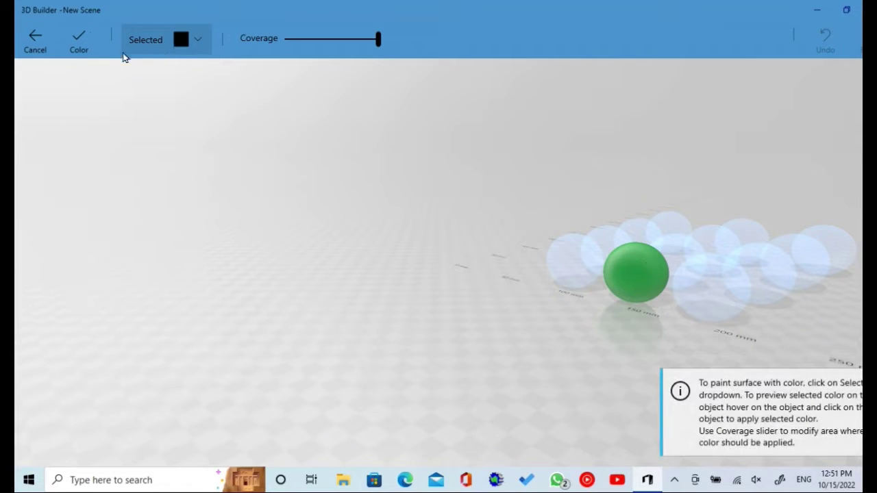
click(658, 266)
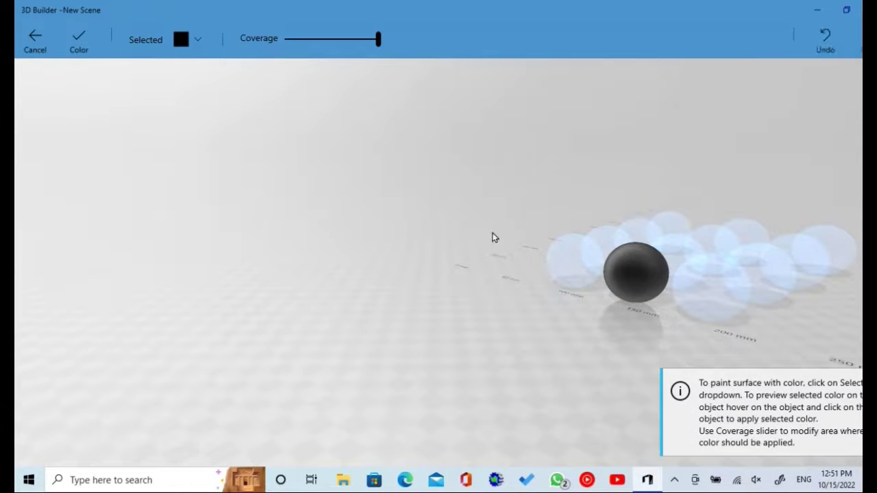
click(79, 43)
Paint the first sphere of the front row, at X 103.52 mm, with the standard White and apply it.
click(581, 256)
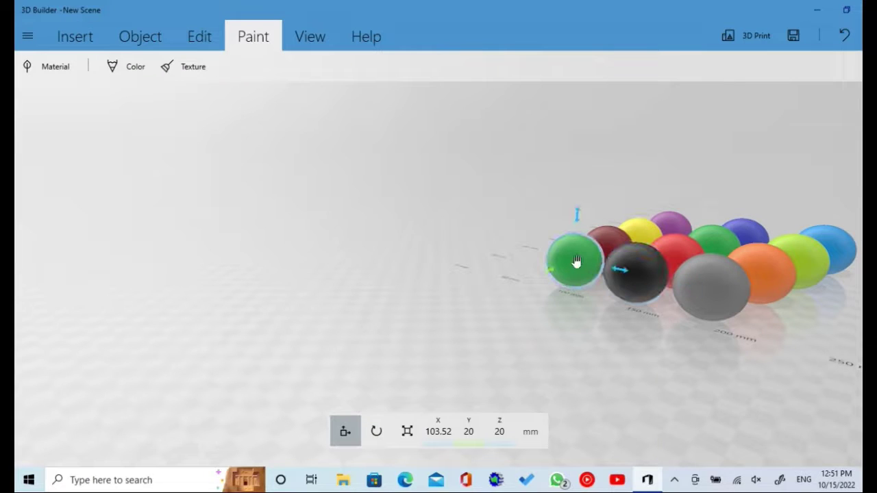
click(133, 66)
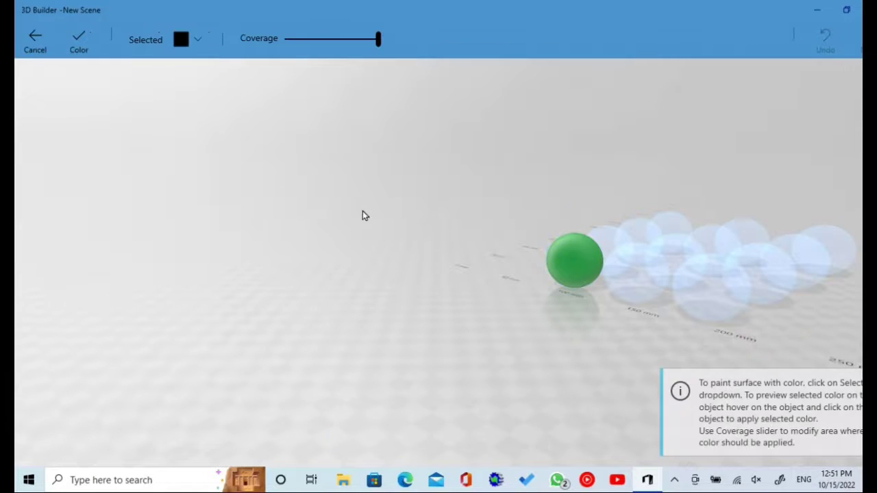
click(185, 41)
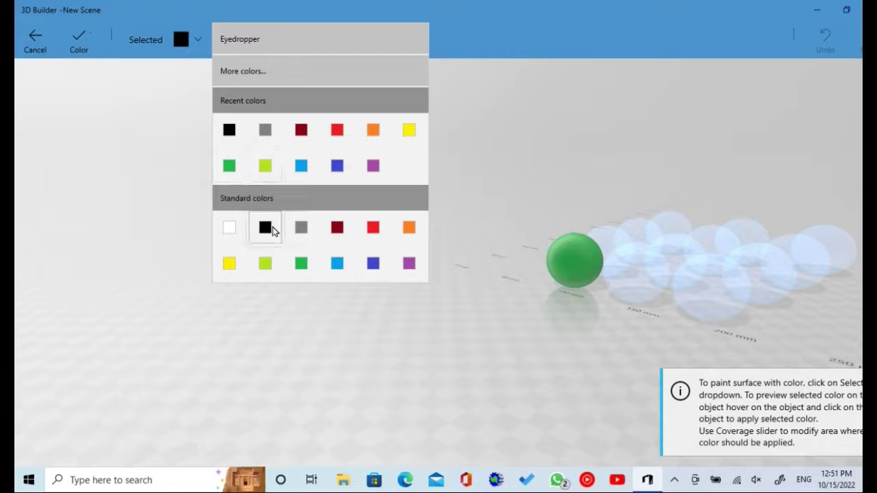
click(231, 230)
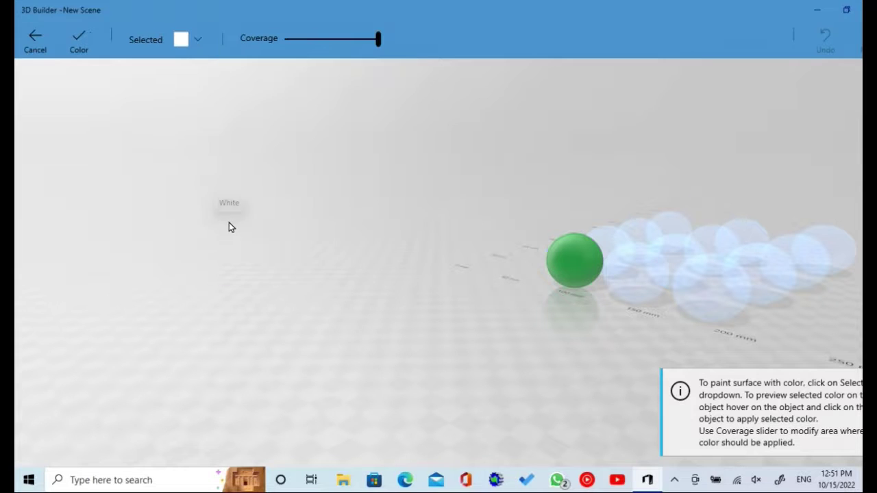
click(90, 42)
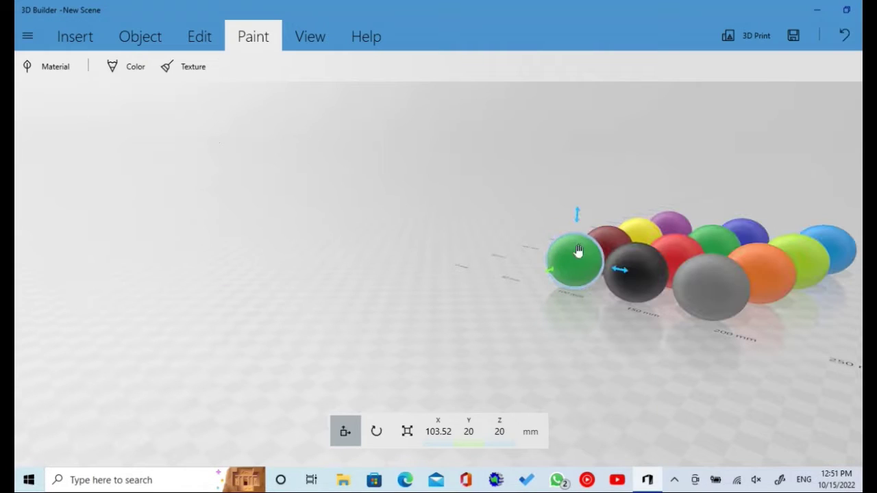
click(136, 68)
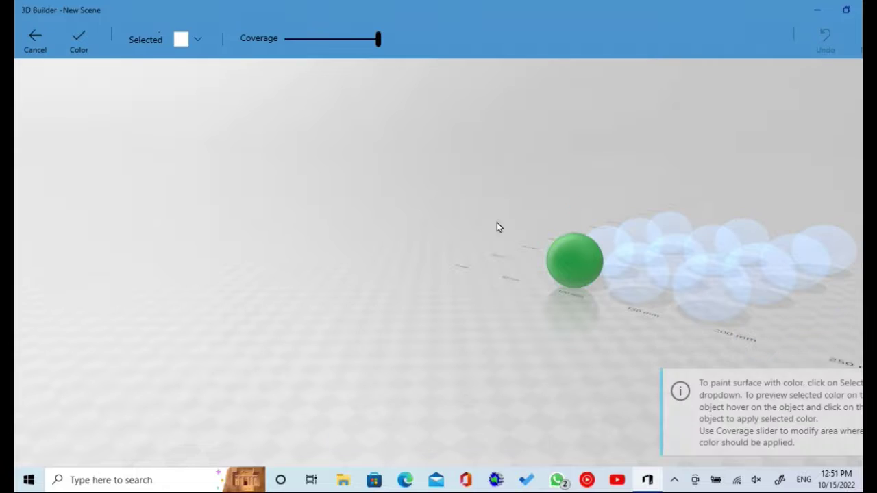
click(581, 261)
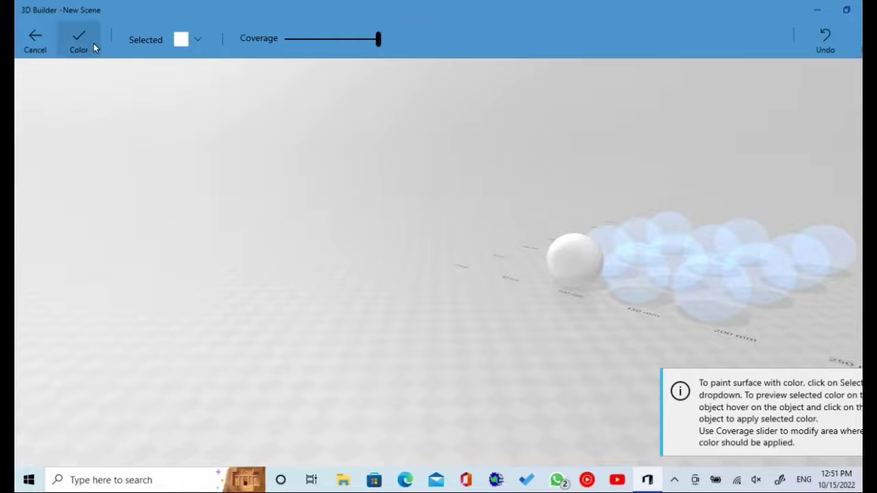
click(85, 40)
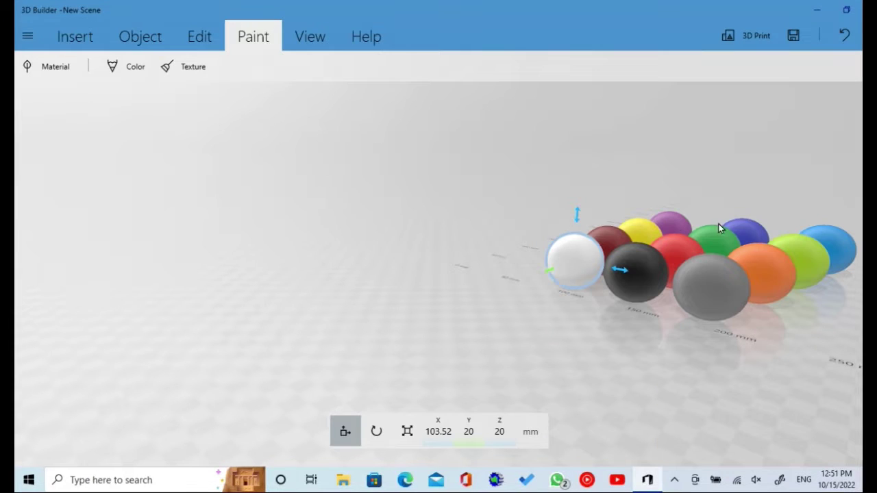
Examine the finished grid of painted spheres from above, from a low angle and from the side.
scroll(790, 269, up, 2)
scroll(788, 270, down, 2)
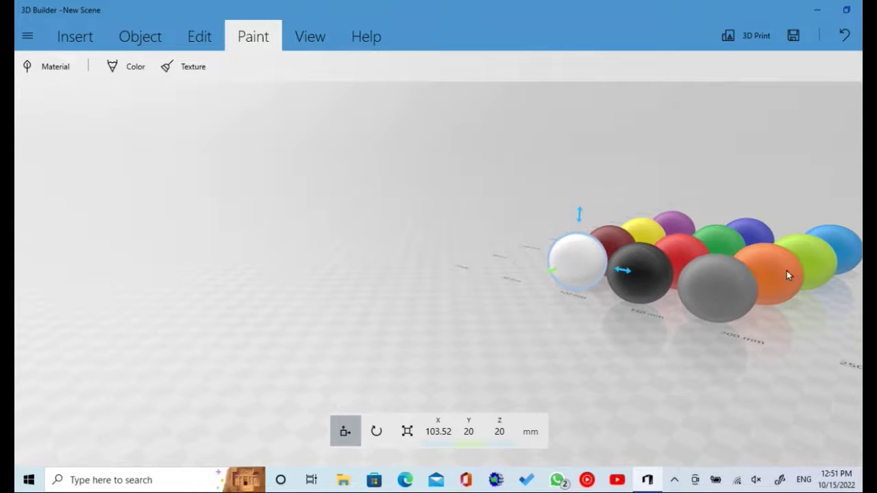
click(63, 45)
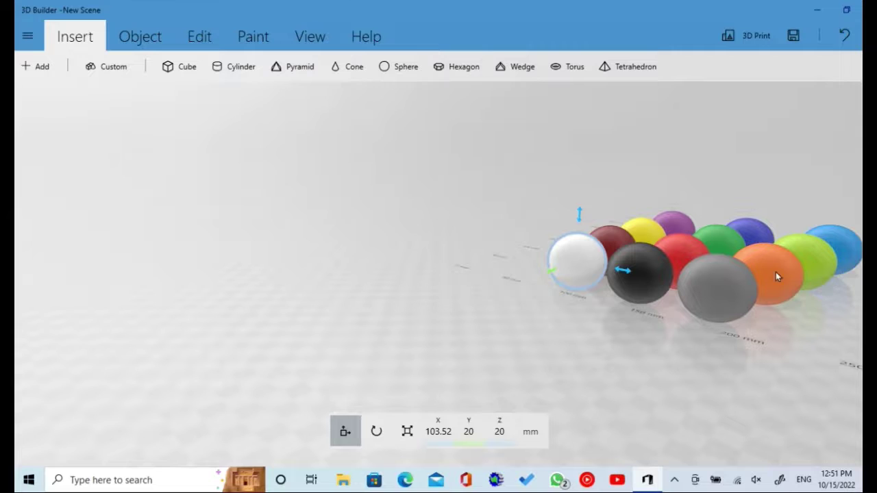
scroll(811, 251, down, 2)
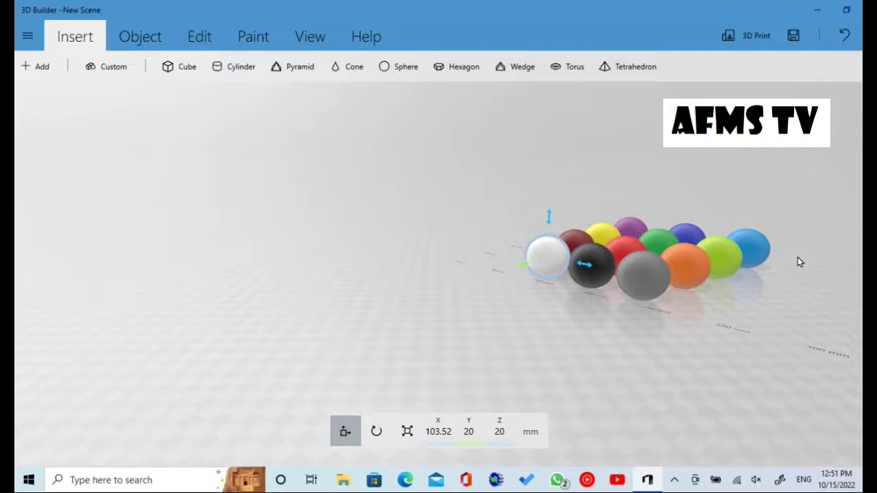
scroll(797, 257, up, 1)
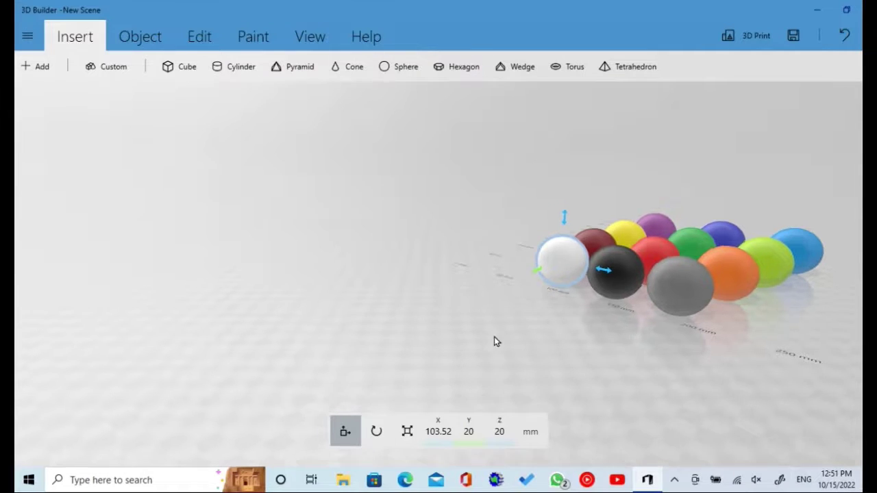
scroll(473, 362, up, 3)
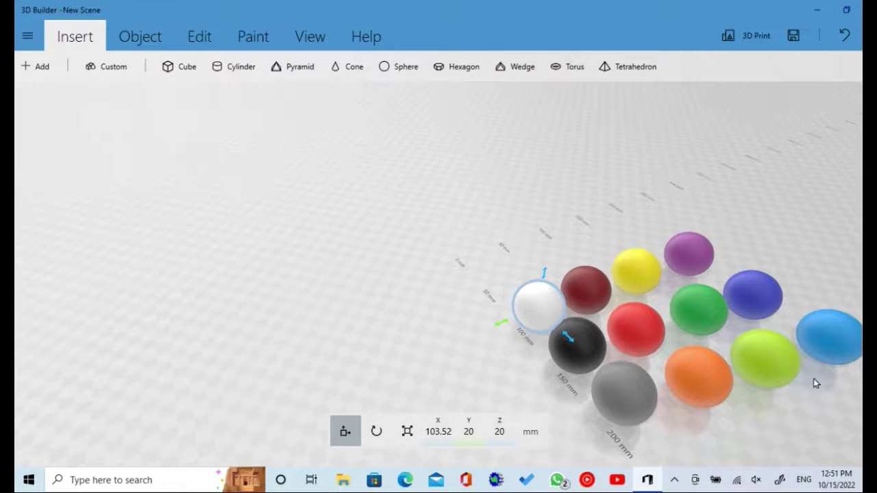
scroll(821, 383, down, 1)
scroll(821, 382, up, 2)
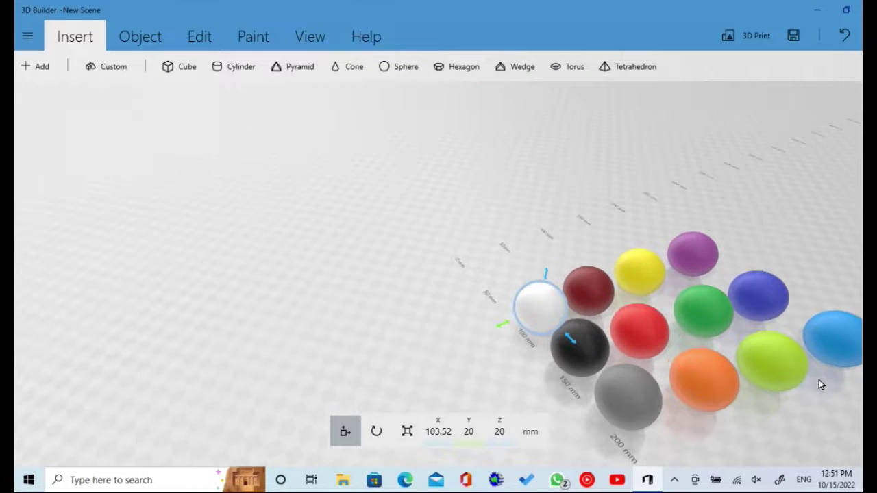
drag(813, 266, 788, 215)
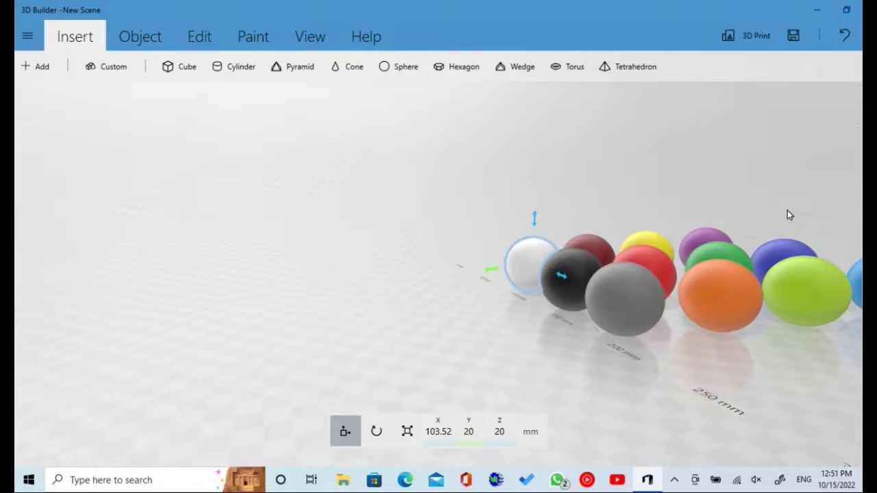
drag(775, 311, 673, 341)
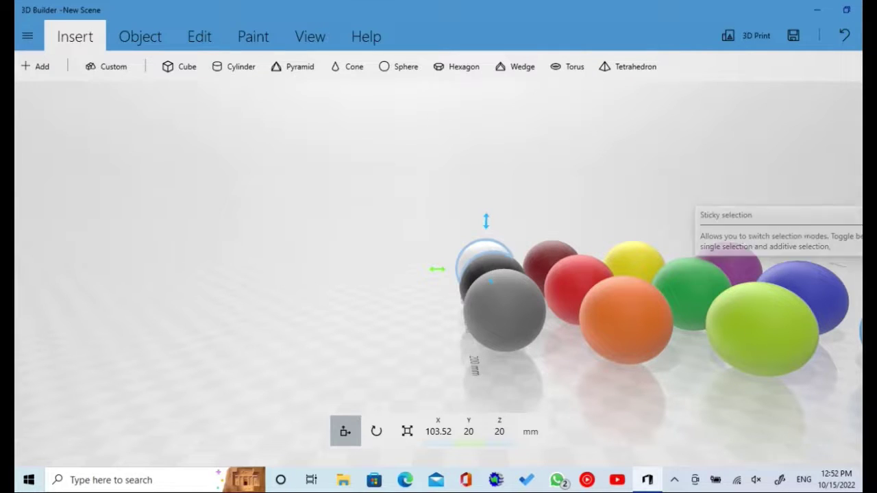
click(320, 39)
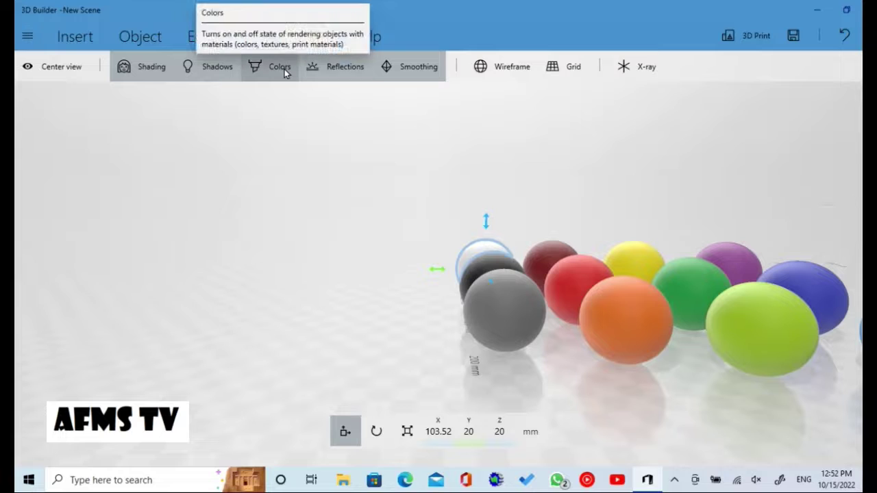
Turn off smoothing and shadows for the scene, switching reflections off and back on to compare the rendering.
click(336, 70)
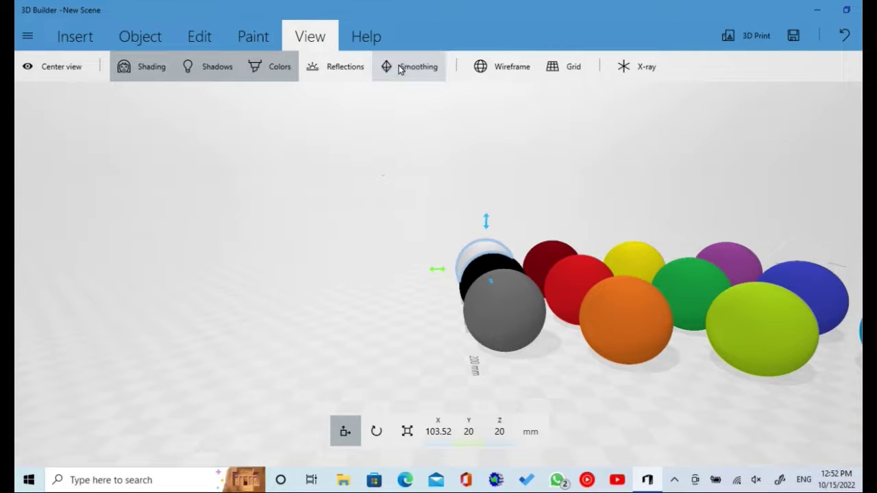
click(400, 66)
click(346, 74)
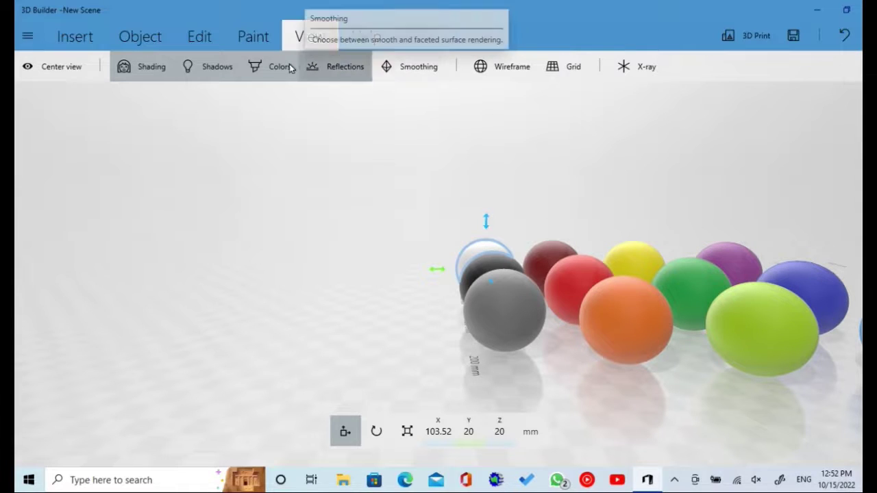
click(207, 64)
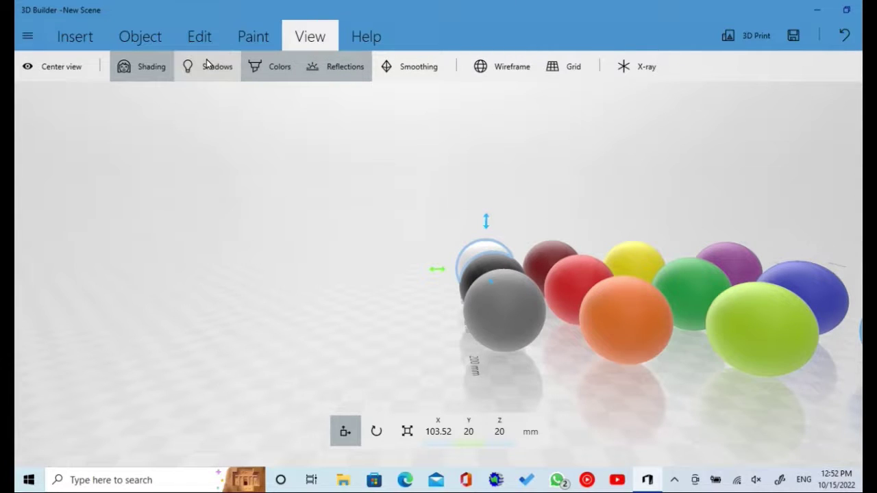
Compare the spheres with shading off and back on, and center the view on the selected white sphere.
click(131, 59)
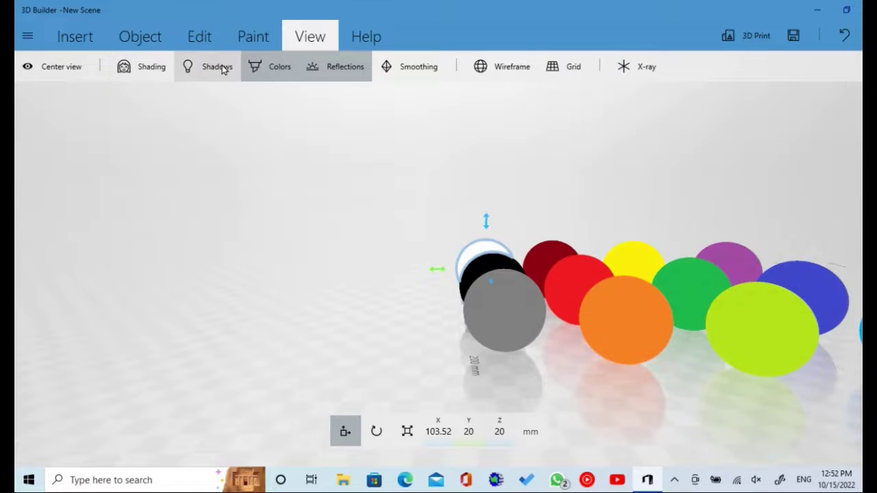
click(152, 69)
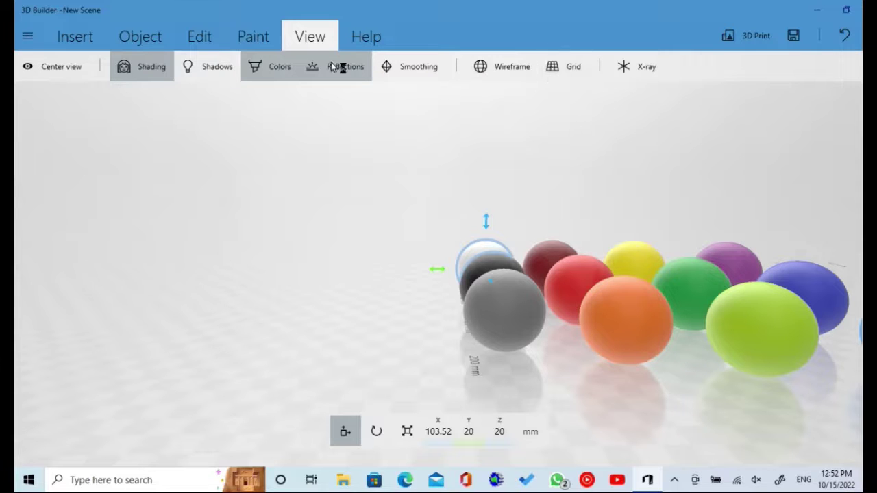
click(54, 61)
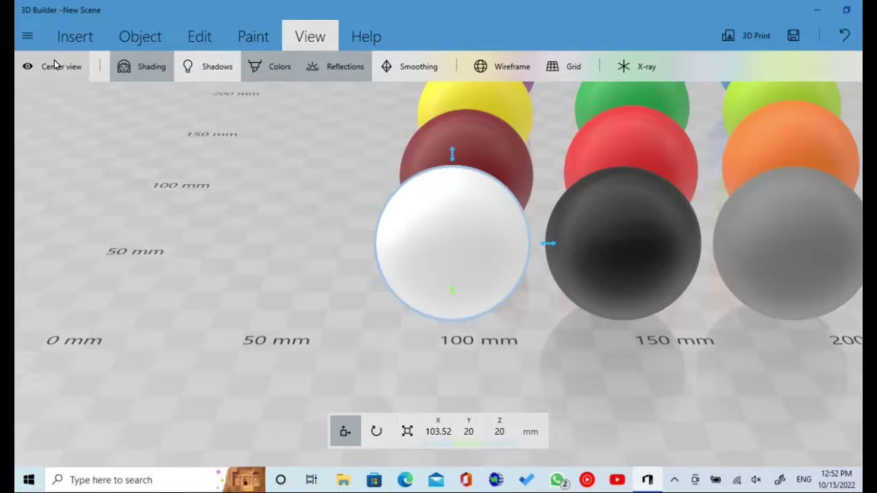